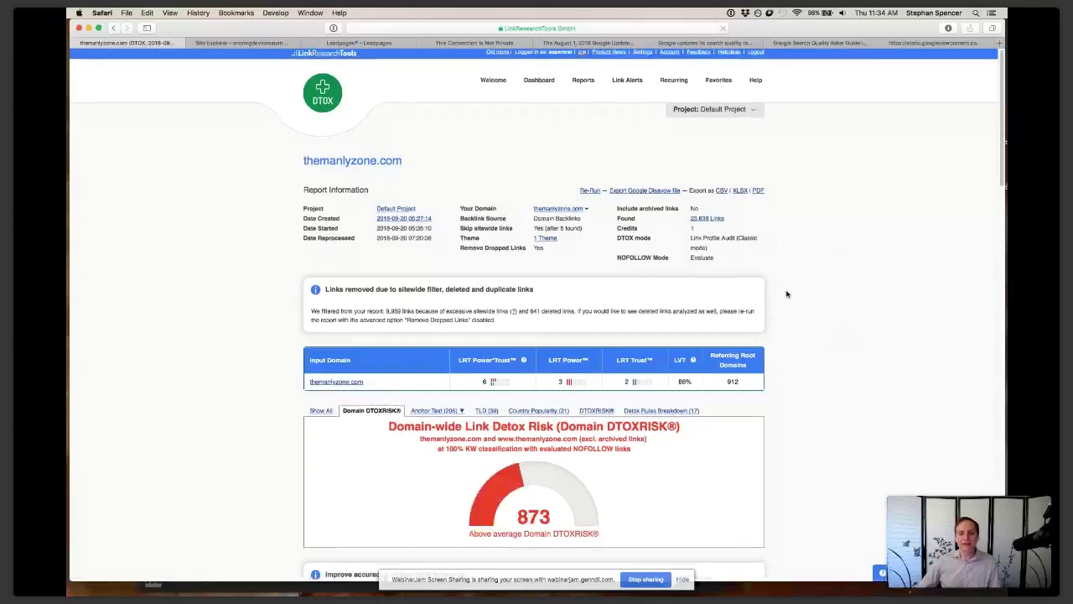
- Examine the themanlyzone.com DTOX report from the Domain DTOXRISK gauge down to the Power*Trust chart and the DTOXRISK ratings distribution
scroll(787, 294, down, 5)
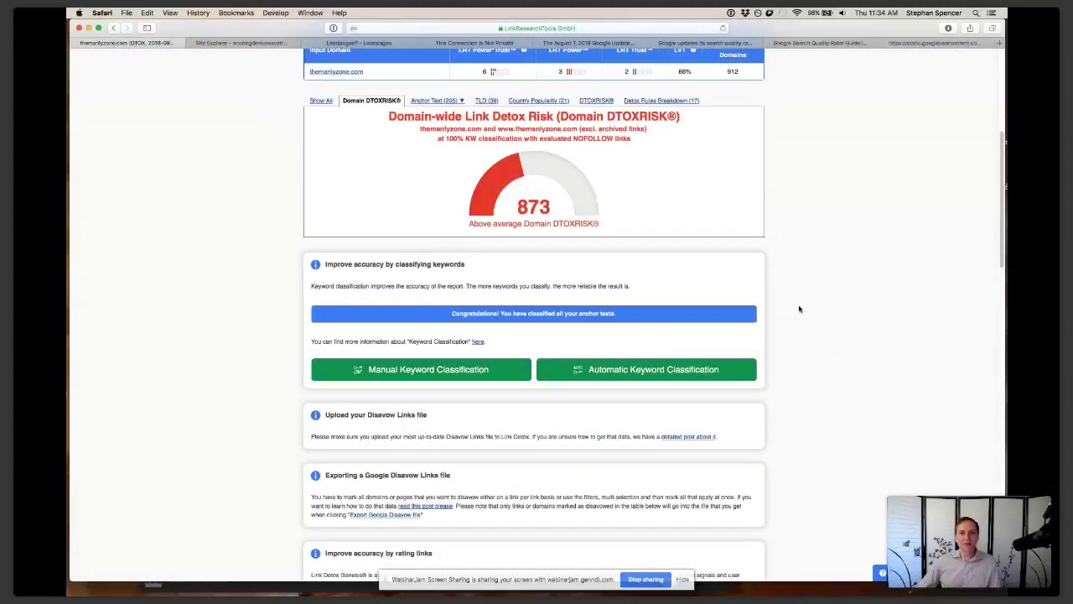
scroll(799, 310, up, 1)
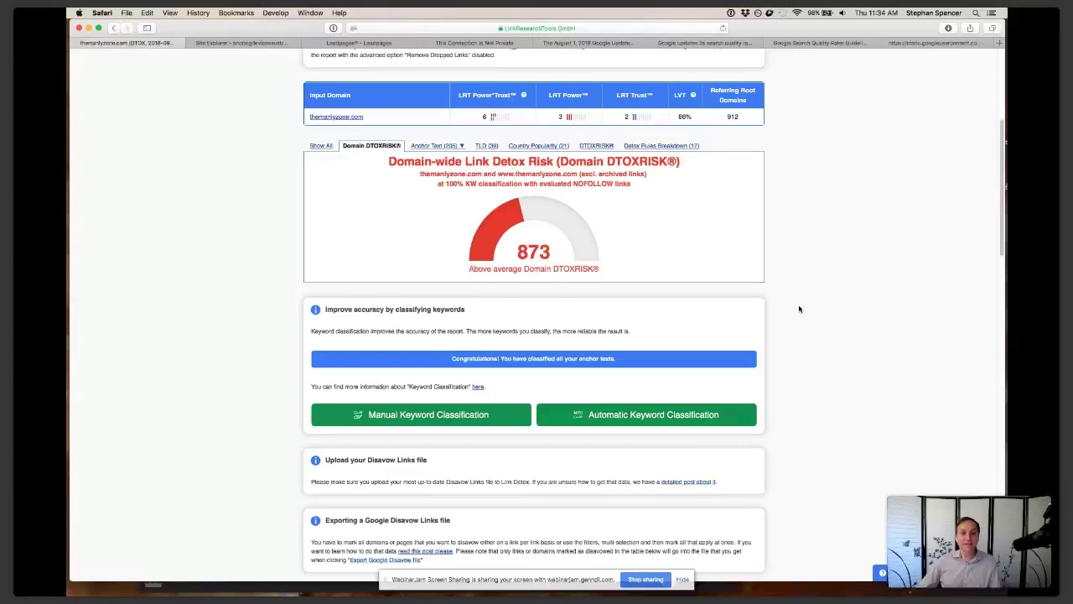
scroll(799, 309, down, 1)
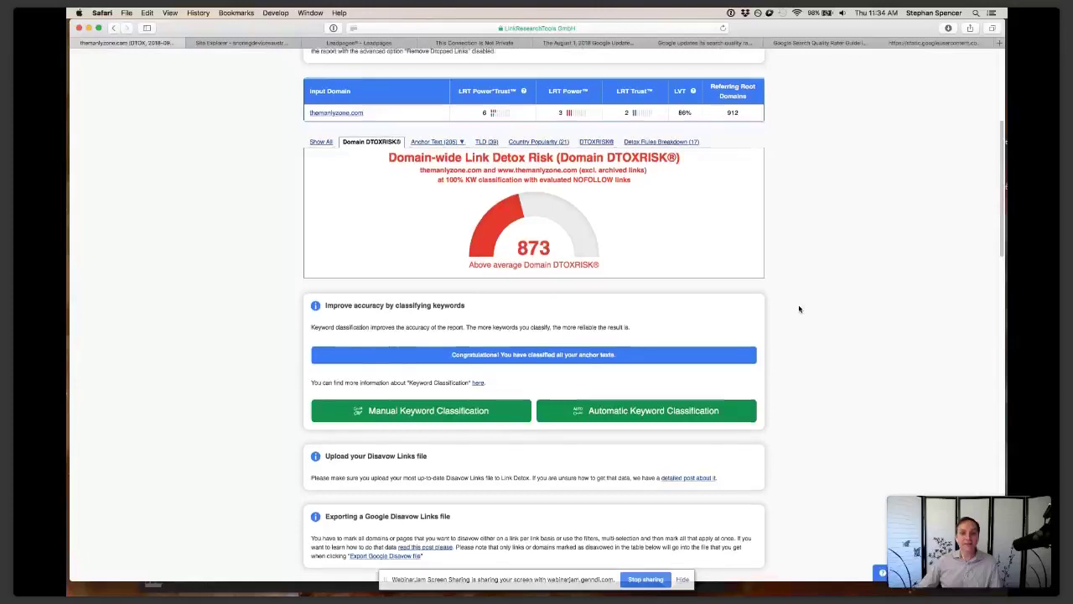
scroll(799, 309, down, 3)
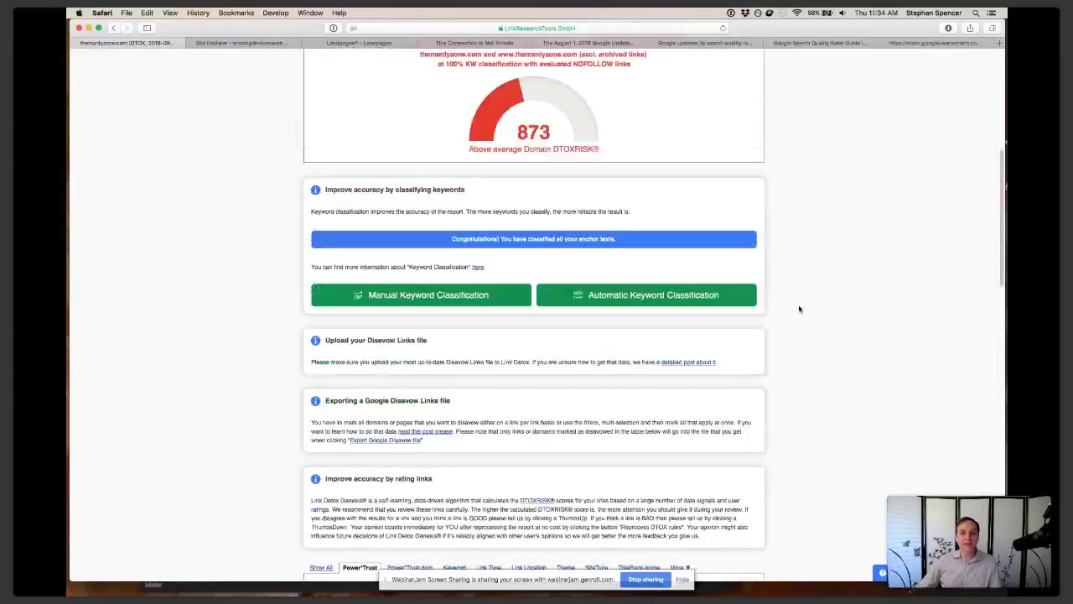
scroll(799, 309, down, 3)
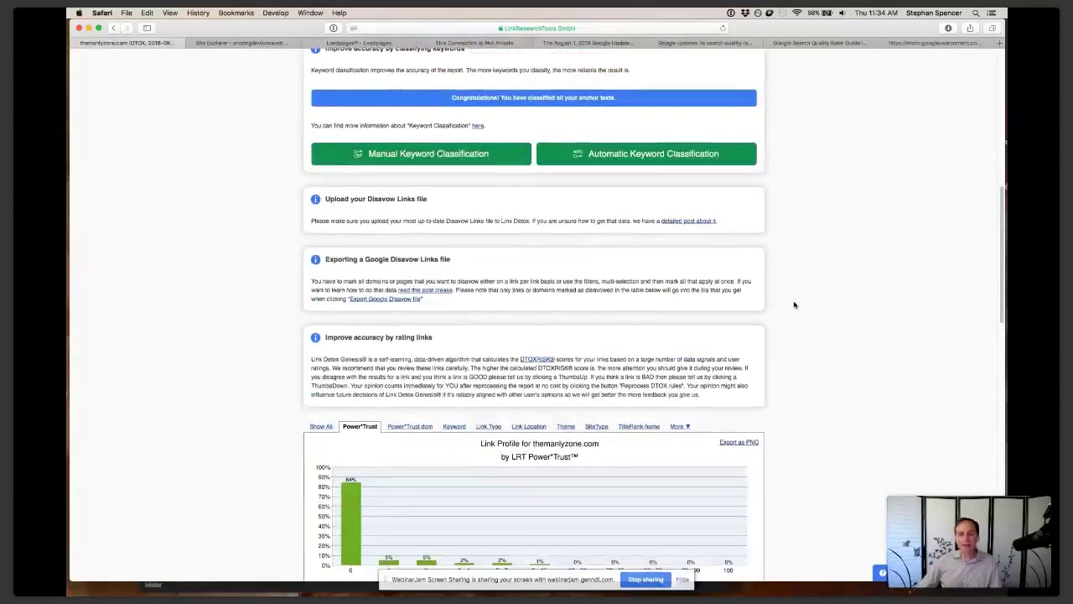
scroll(815, 317, down, 4)
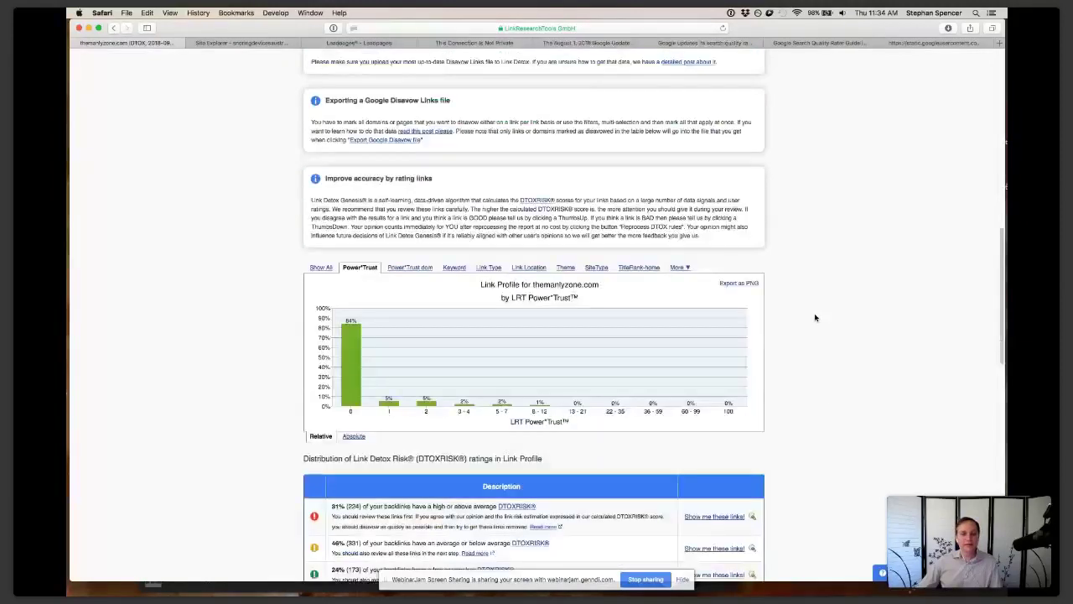
scroll(831, 397, down, 3)
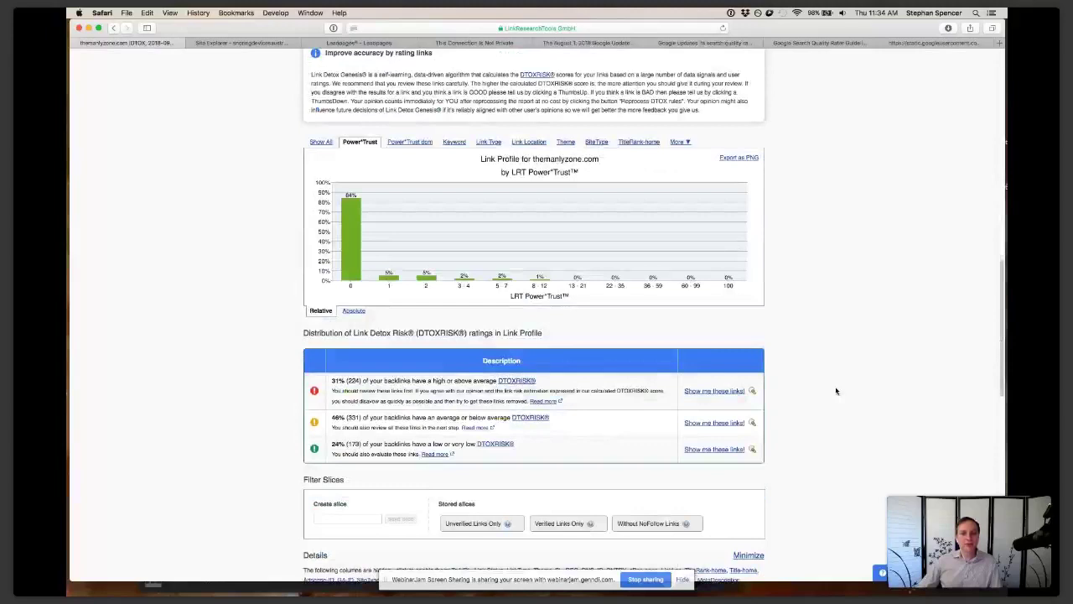
scroll(739, 240, down, 1)
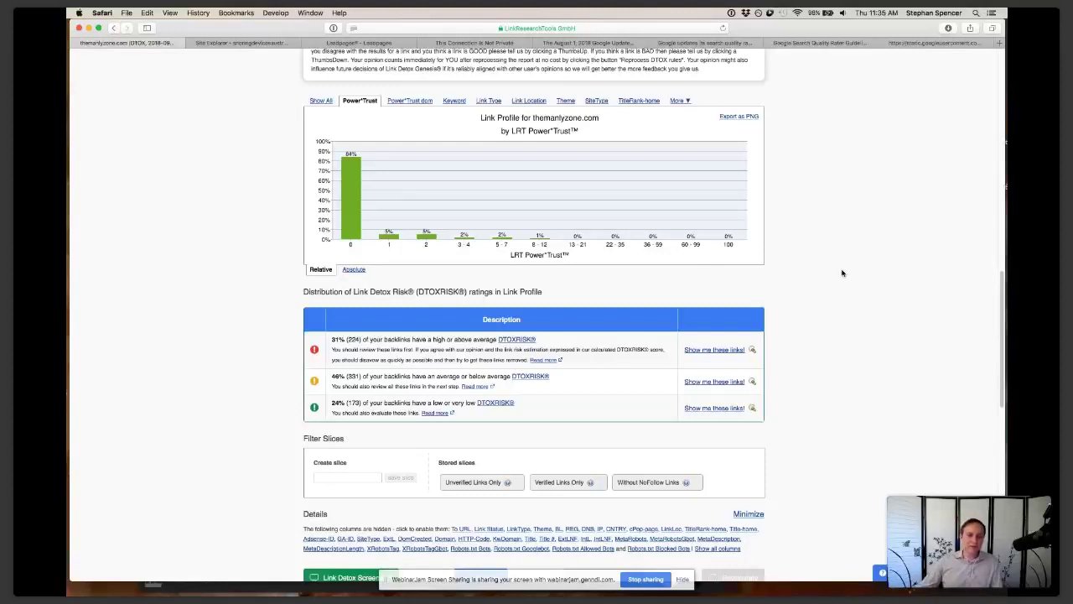
scroll(491, 281, up, 5)
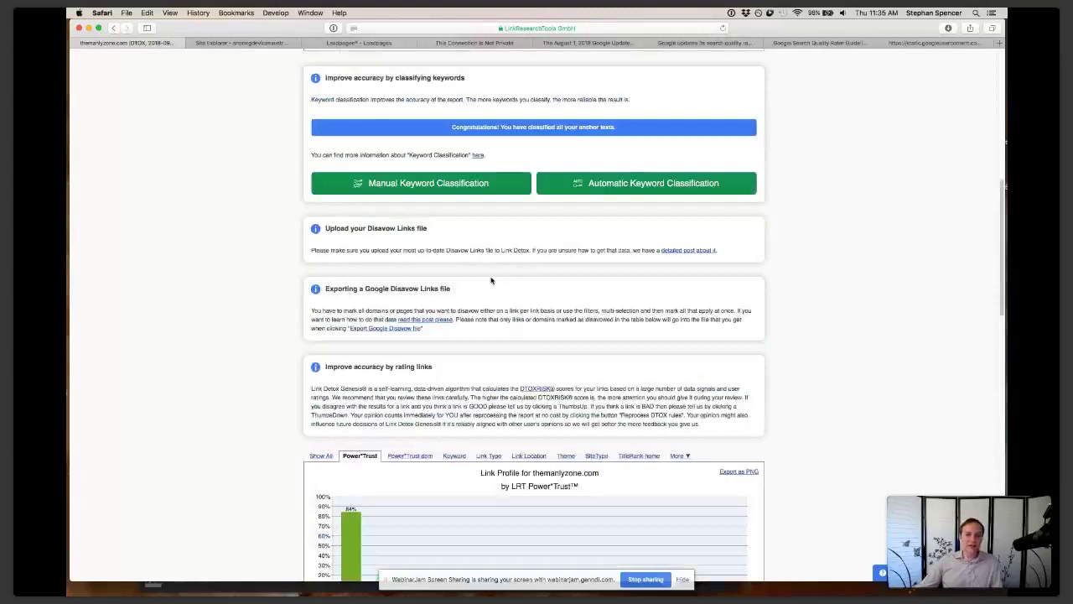
scroll(607, 337, down, 5)
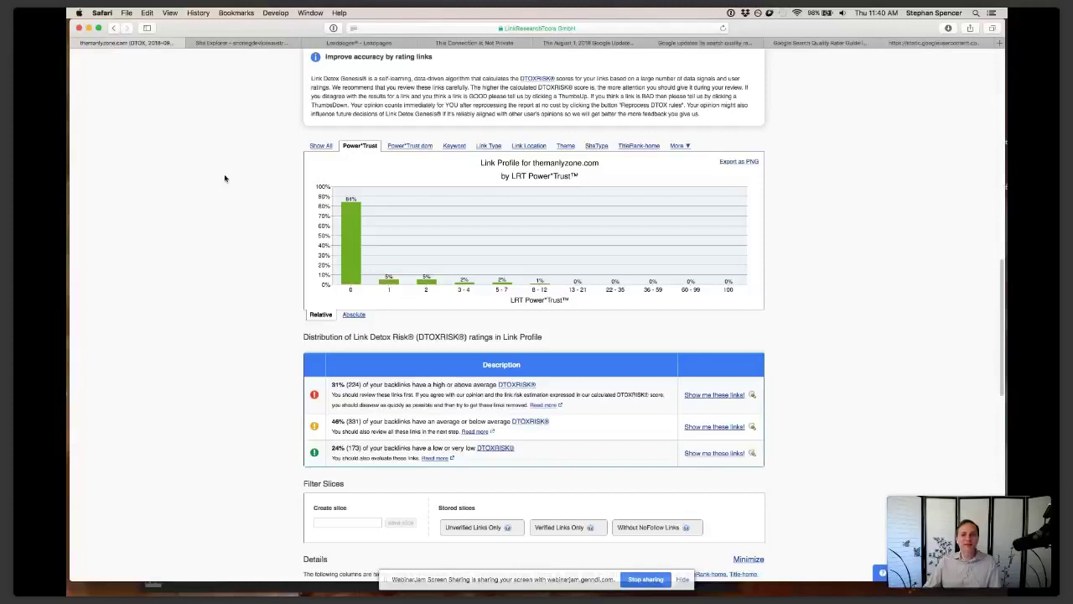
- Review the report information and the Google Disavow file export option, followed by the Power*Trust chart and the detailed backlink table
scroll(225, 193, up, 10)
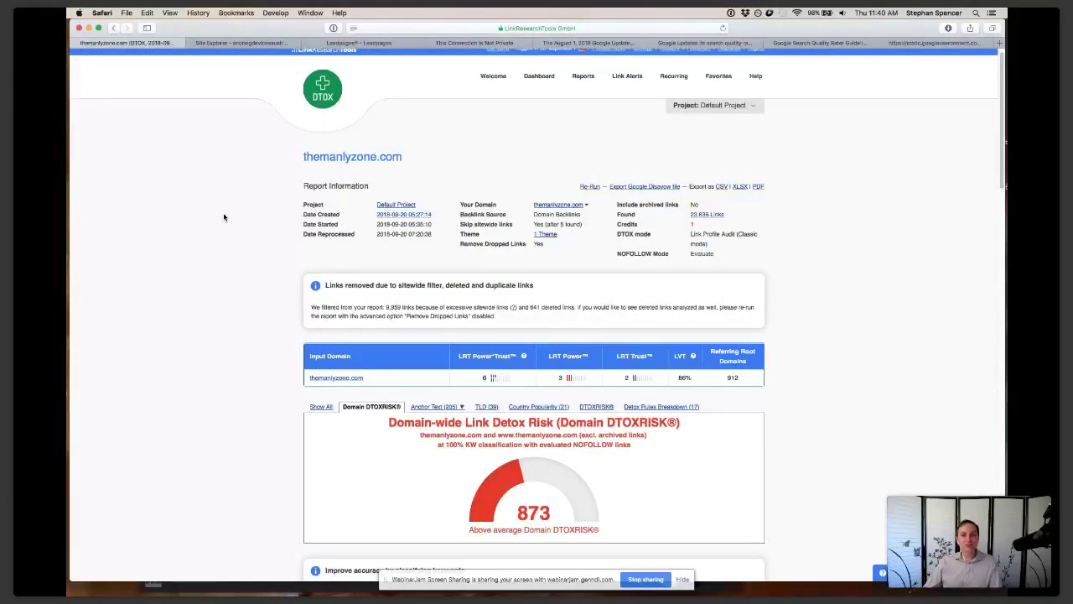
scroll(785, 257, down, 1)
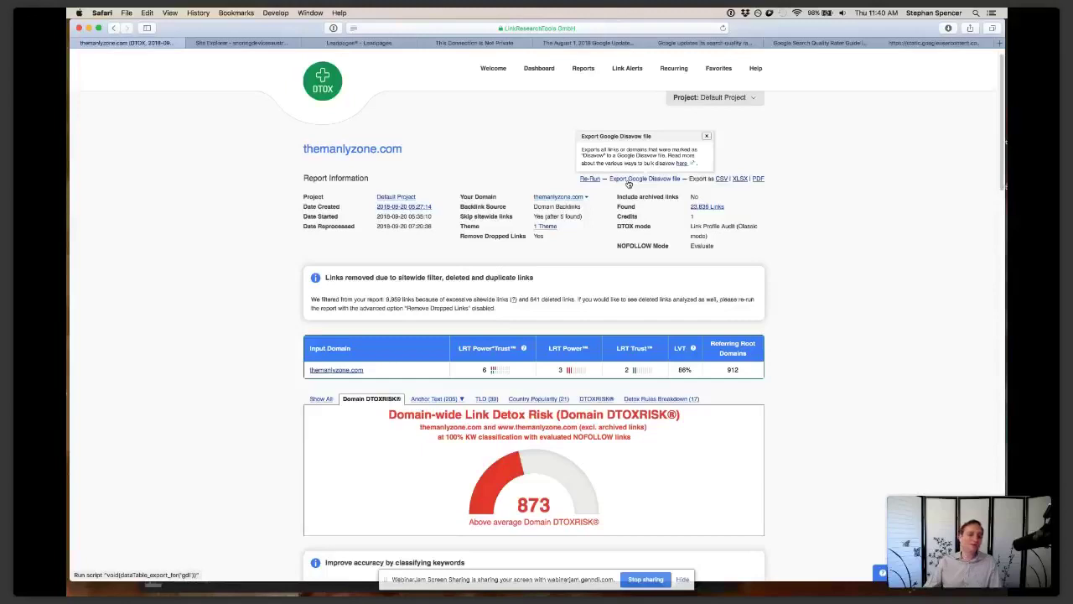
scroll(879, 307, down, 1)
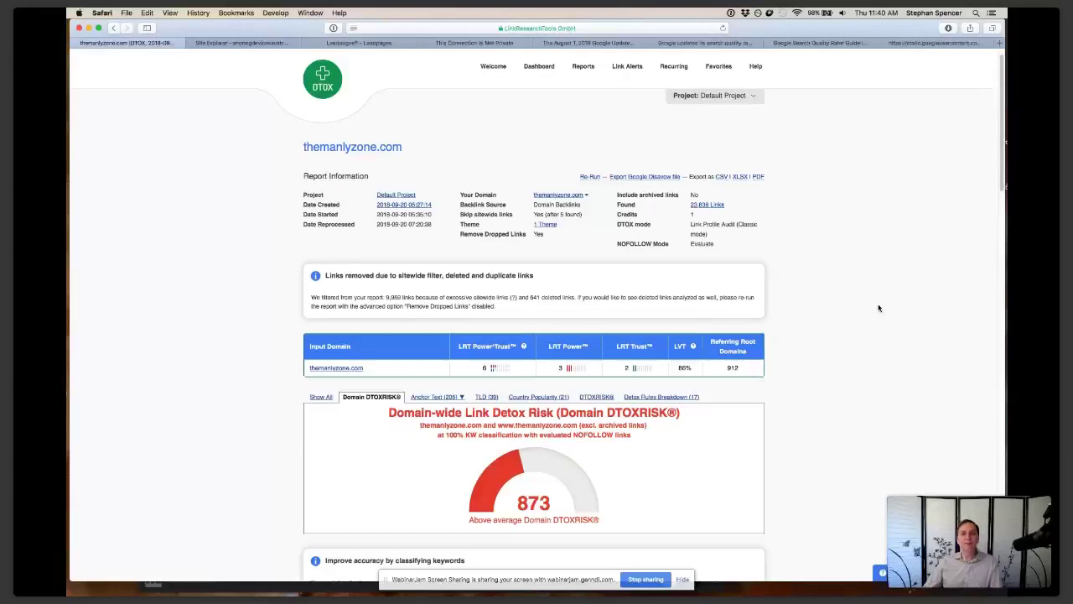
scroll(482, 338, up, 1)
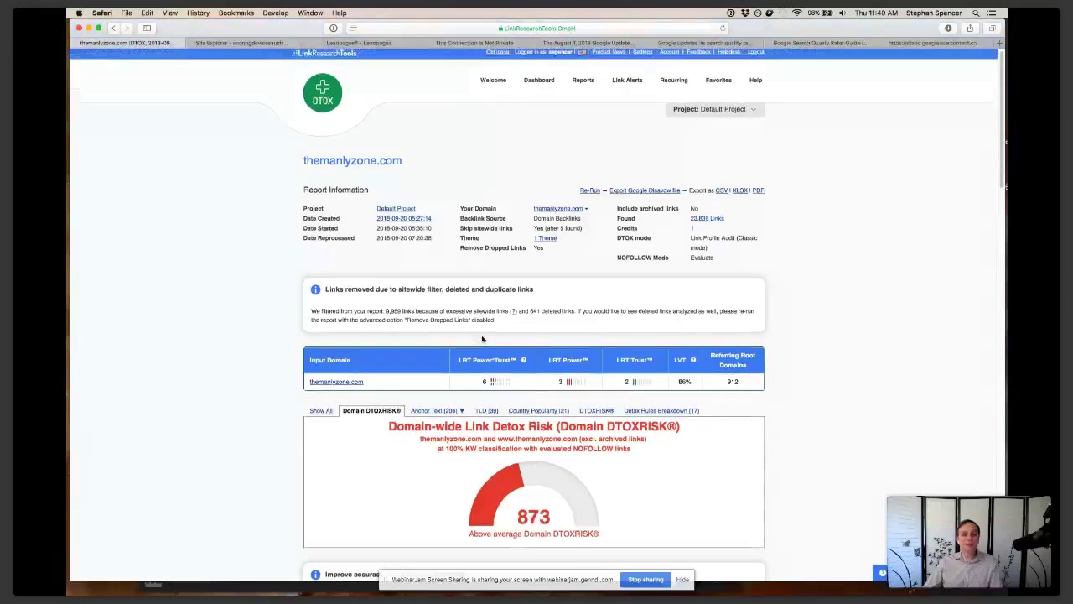
scroll(482, 339, down, 5)
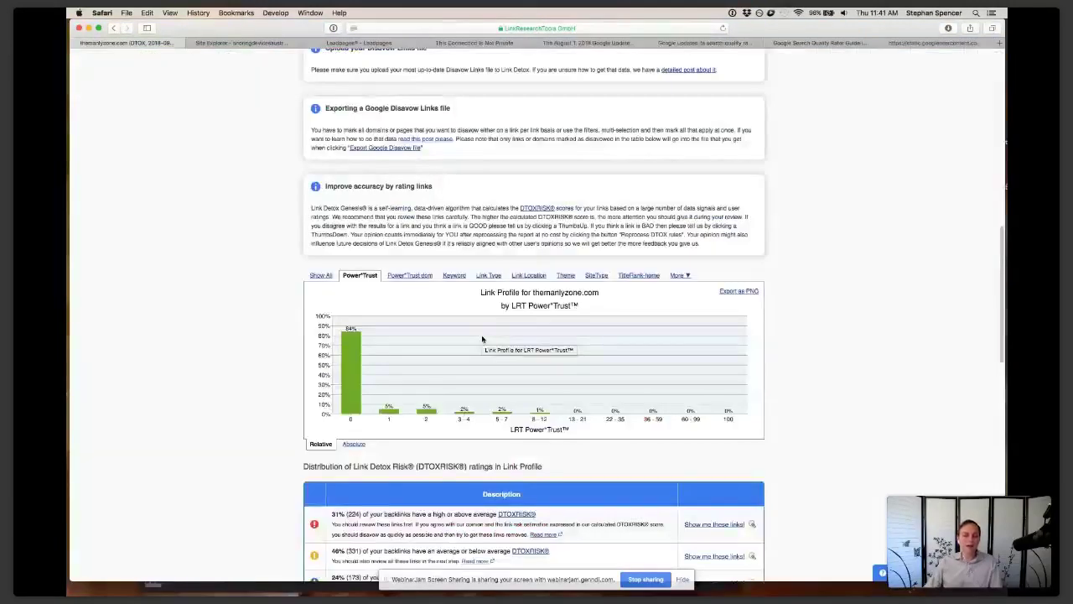
scroll(482, 339, down, 1)
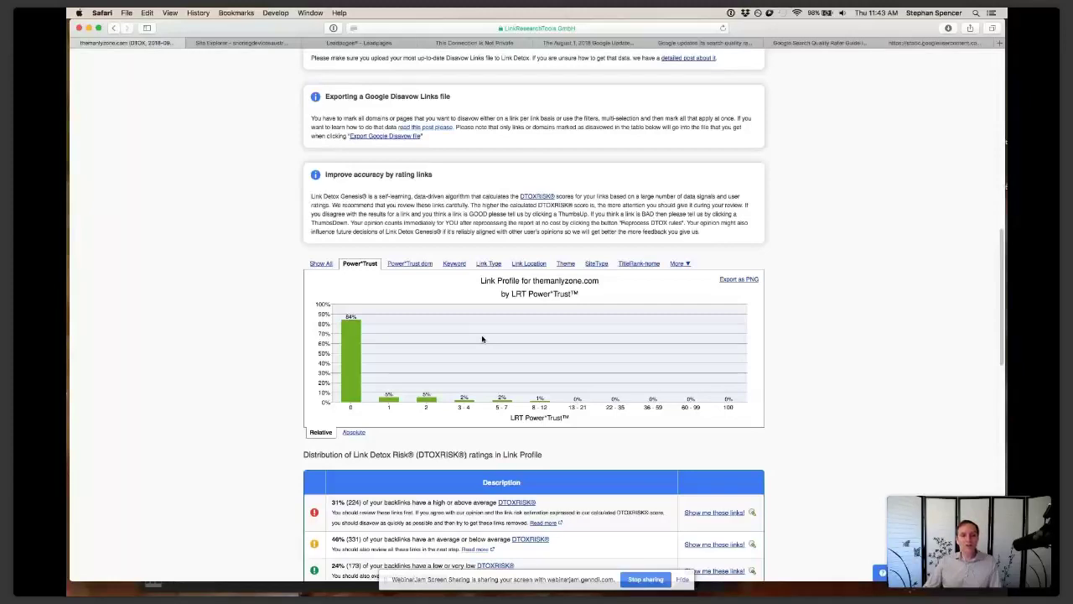
scroll(447, 360, down, 1)
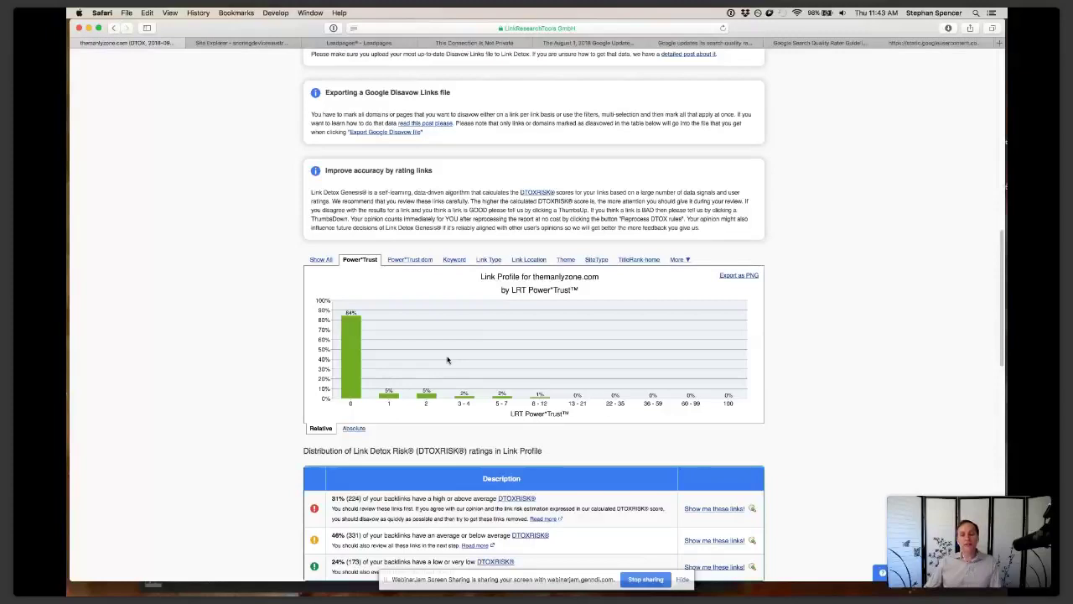
scroll(447, 361, down, 15)
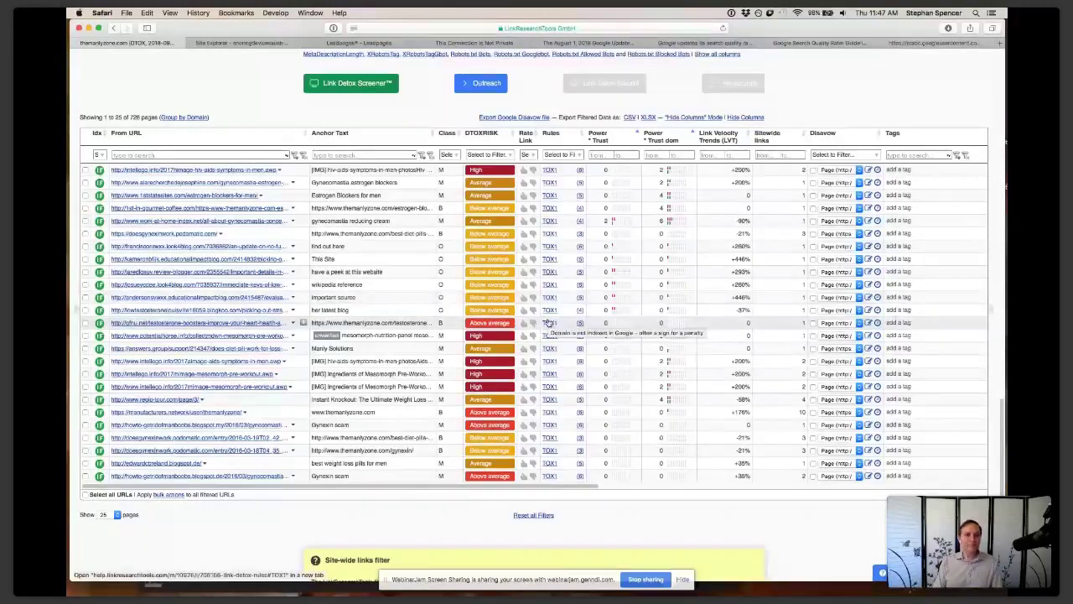
- Open the Link Detox Rules page on help.linkresearchtools.com in a new tab and read the TOX and SUSP rule descriptions
key(super+t)
text(help.linkresearchtools.com/)
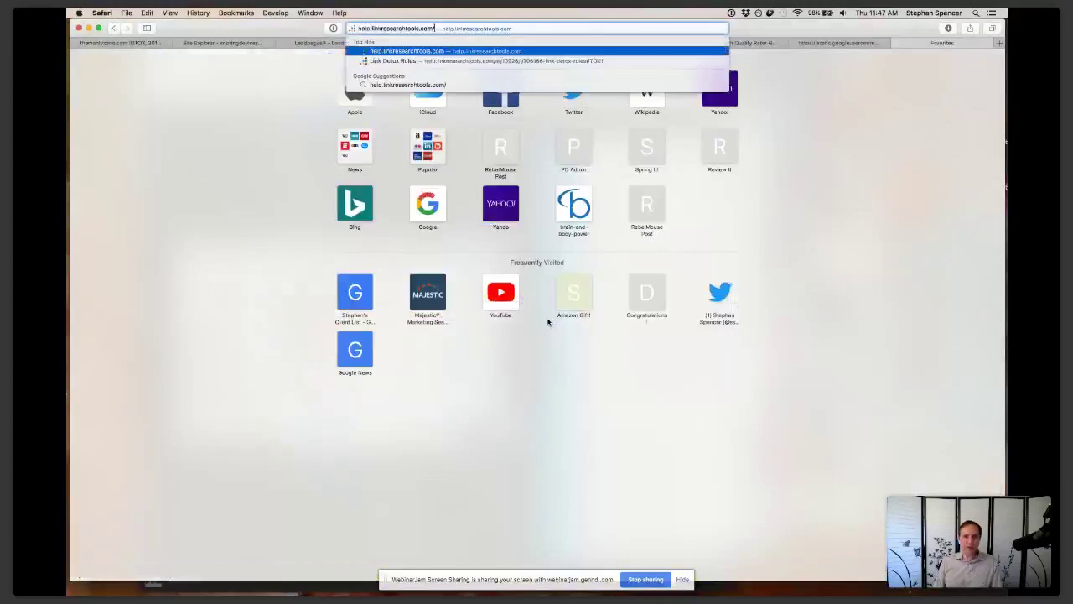
key(Down)
key(Return)
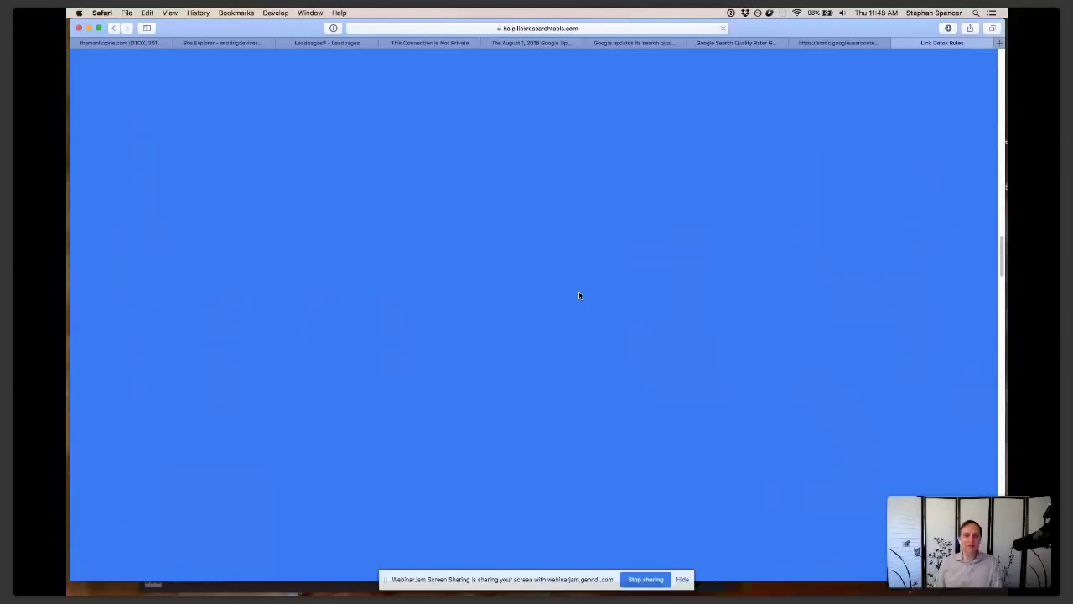
scroll(599, 287, down, 5)
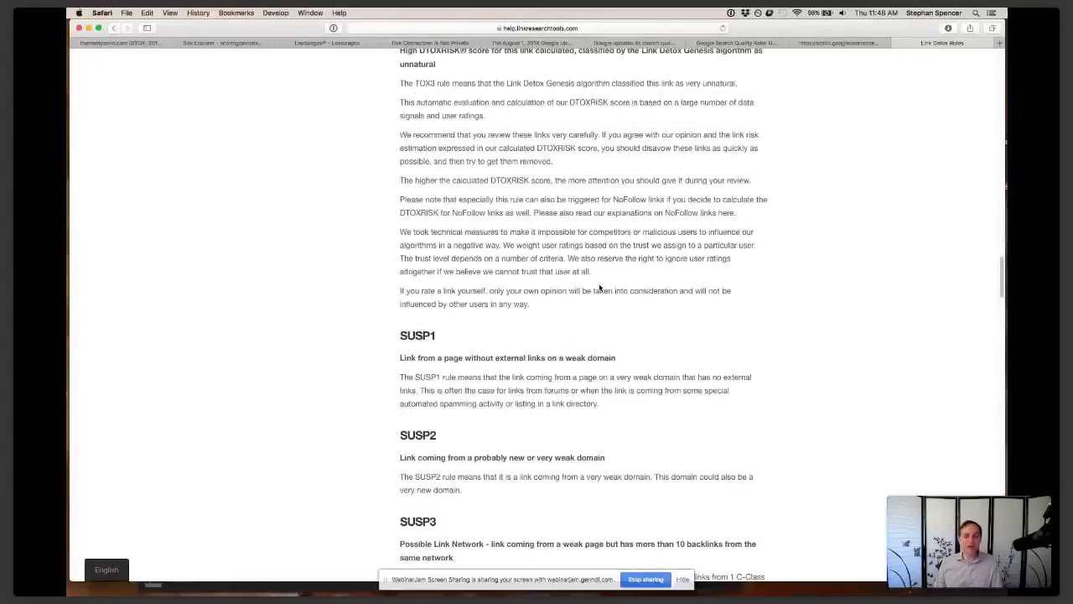
scroll(600, 287, down, 15)
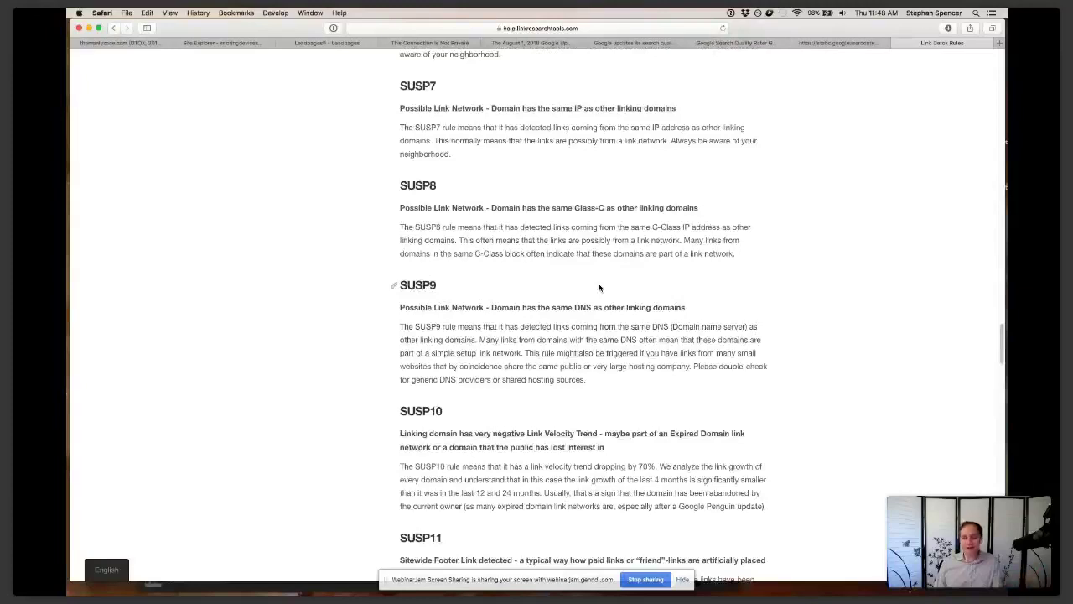
scroll(600, 288, up, 1)
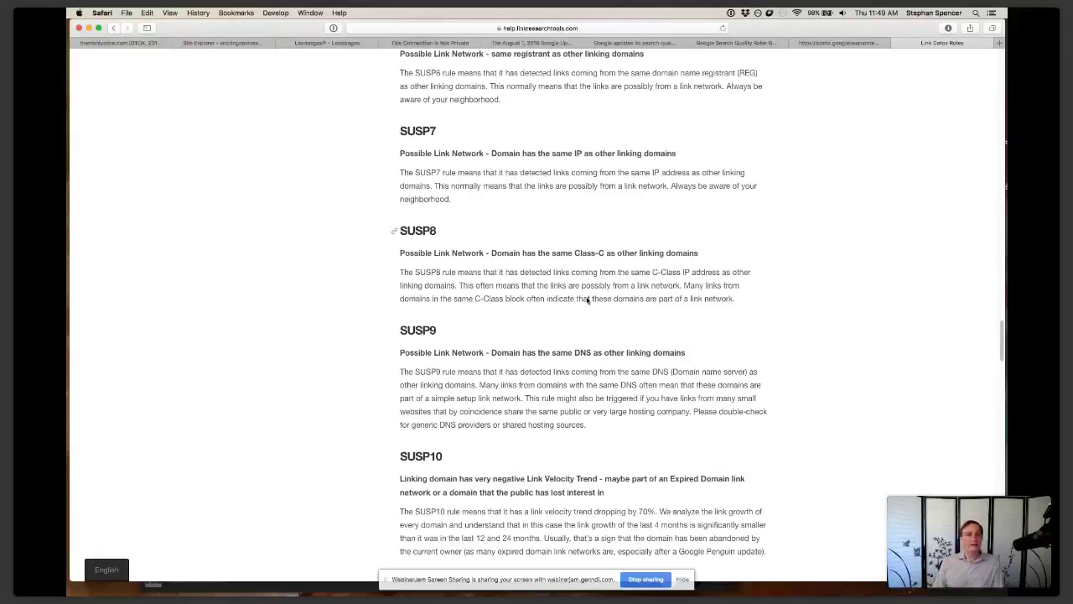
scroll(587, 300, down, 10)
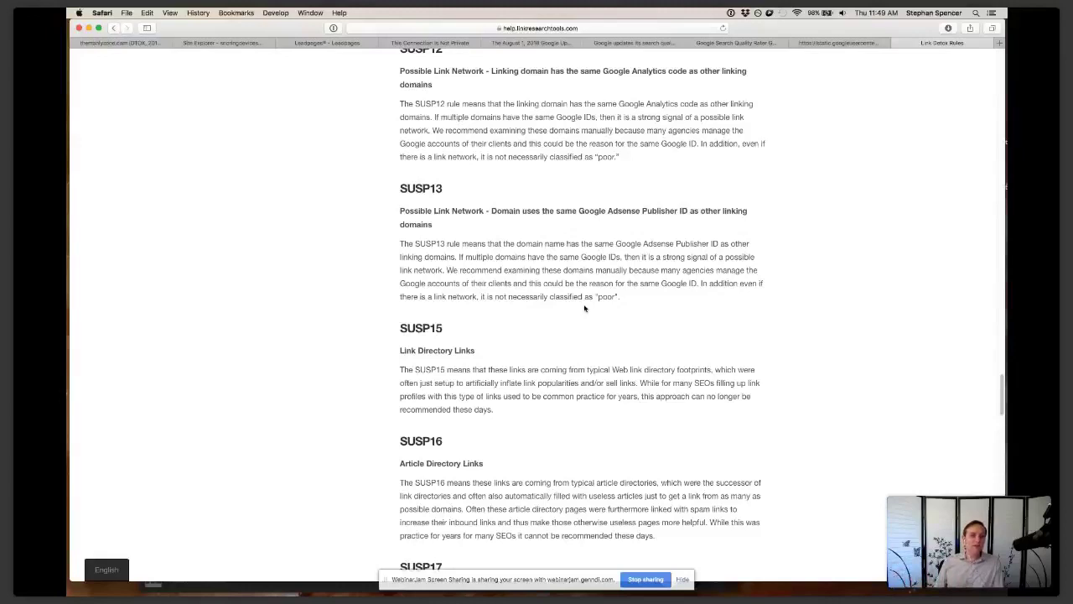
- Return to the themanlyzone.com report and review the backlink details, filter slices and DTOXRISK ratings distribution
key(ctrl+Tab)
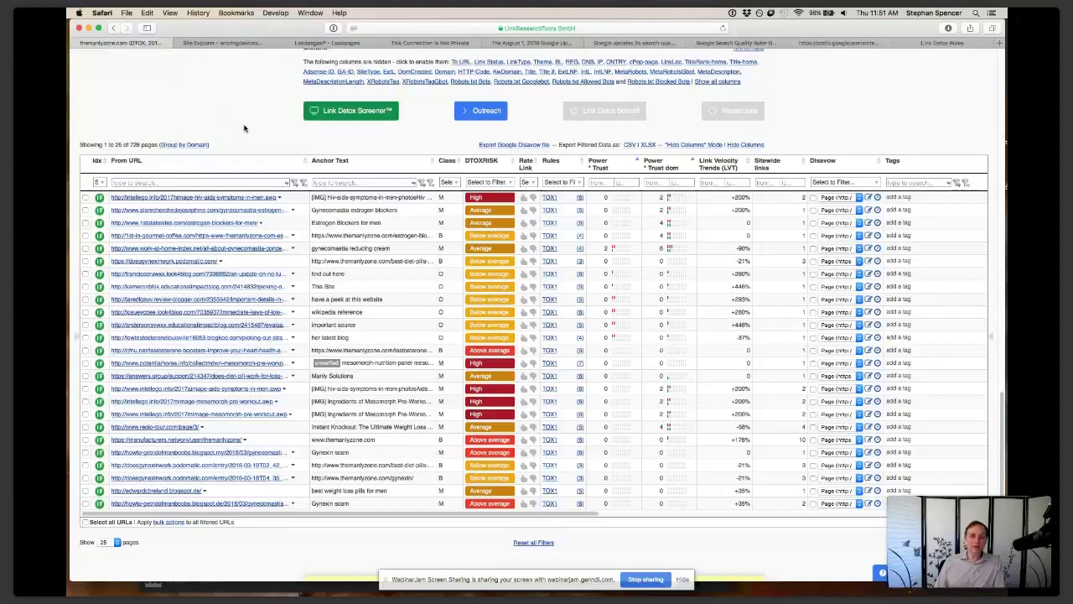
scroll(244, 128, up, 1)
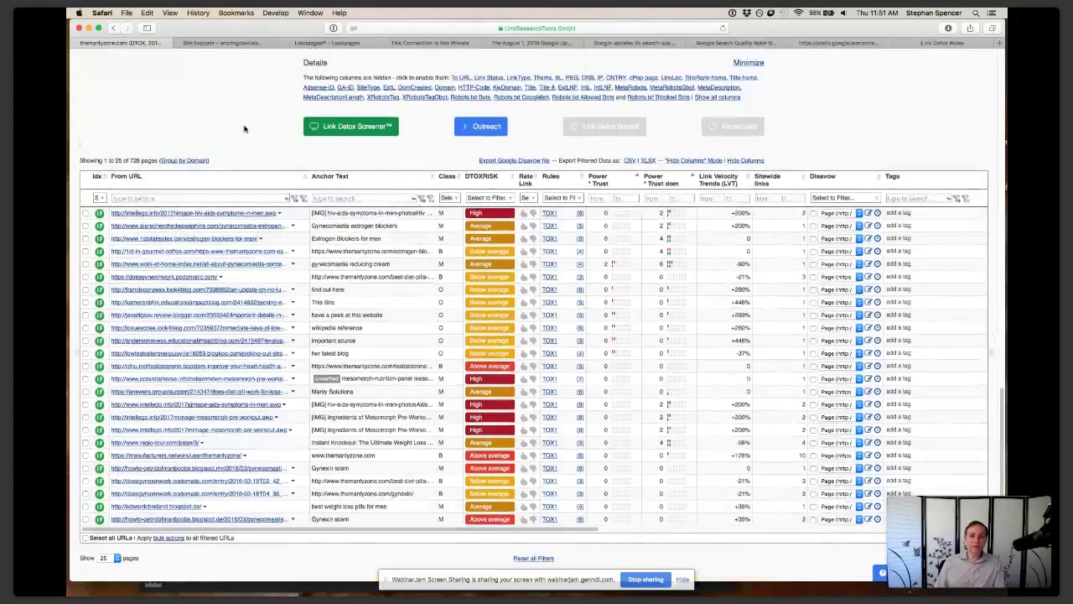
scroll(244, 128, up, 3)
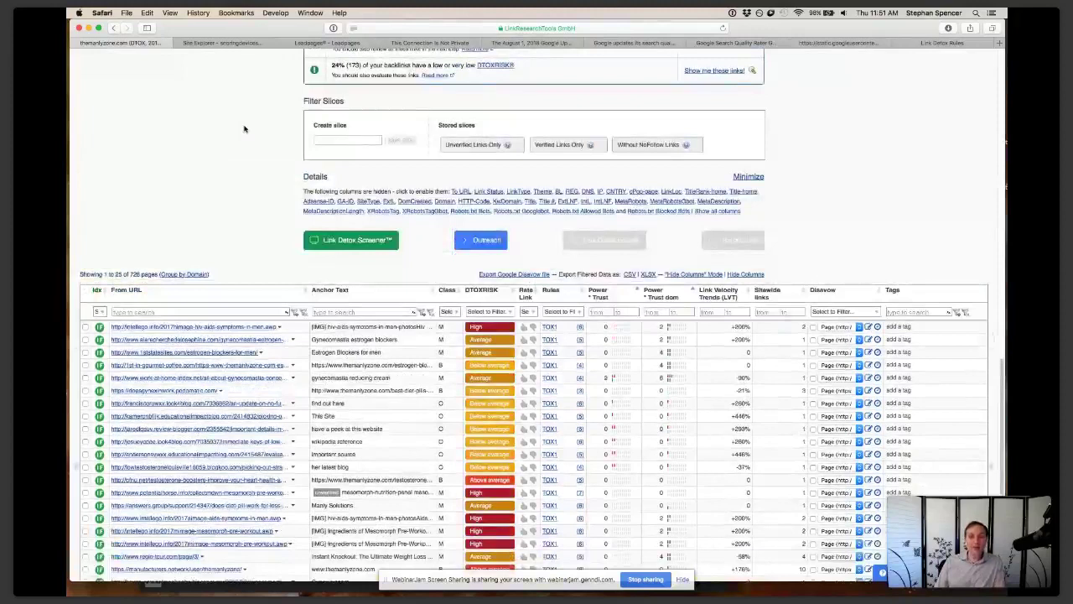
scroll(244, 128, up, 3)
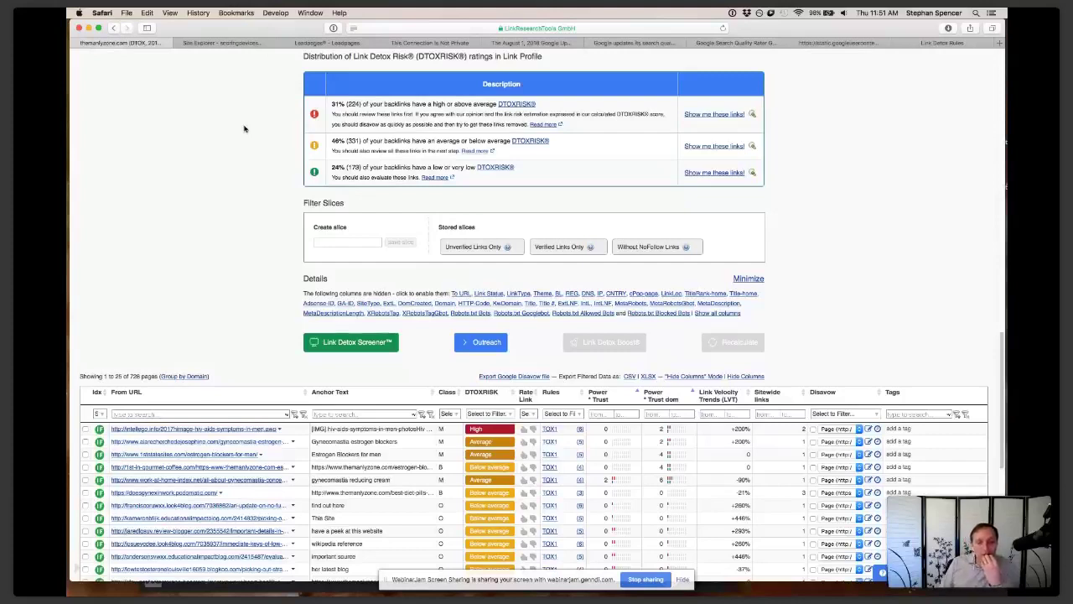
scroll(244, 128, up, 1)
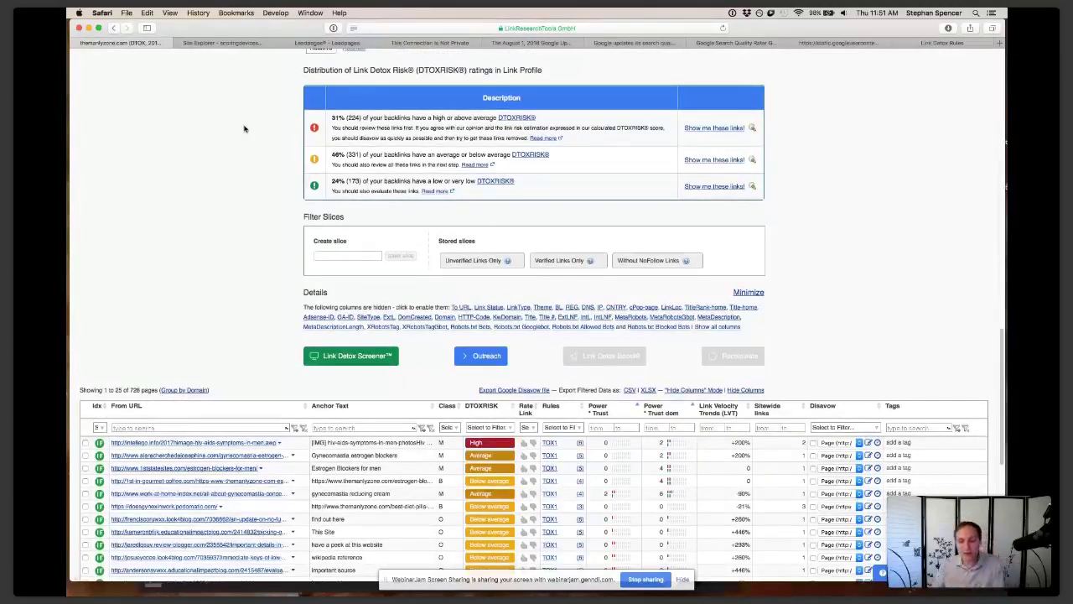
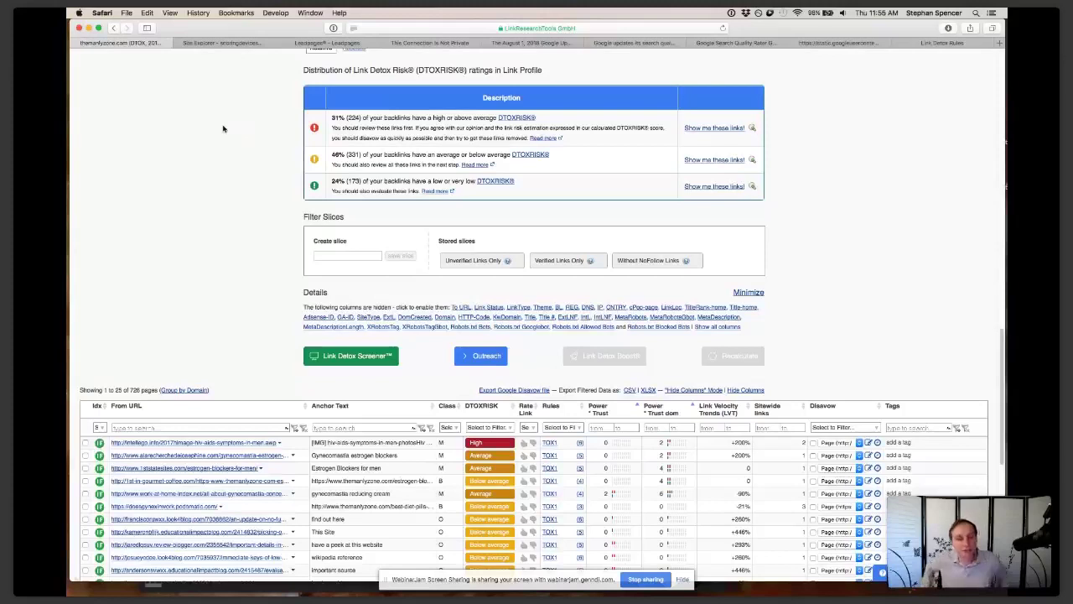
- View the link profile charts by Power*Trust domain, Keyword, Link Type and Link Location in turn
scroll(223, 129, up, 5)
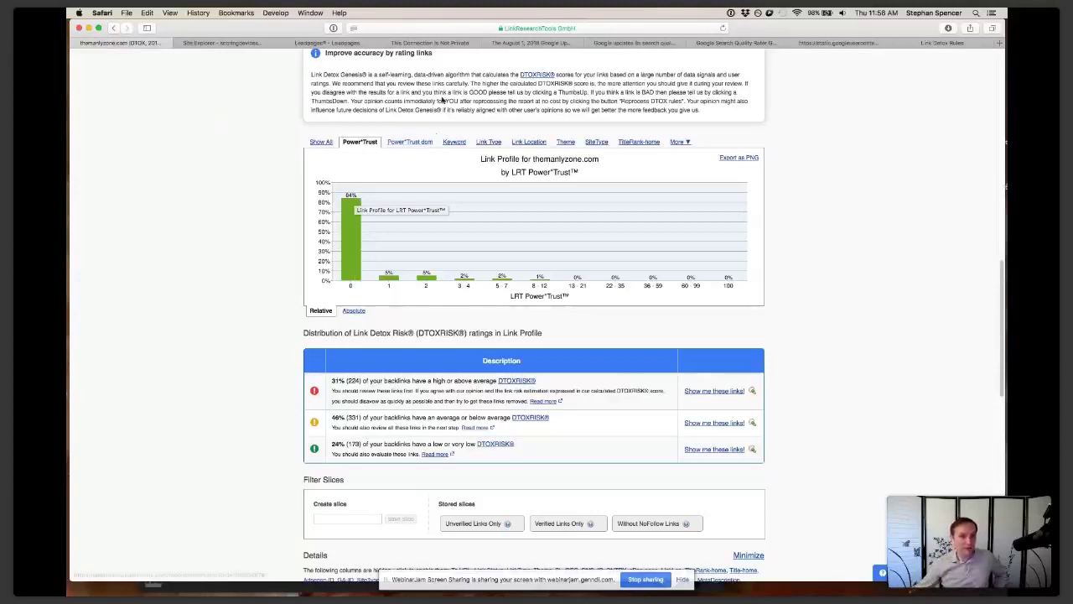
click(419, 144)
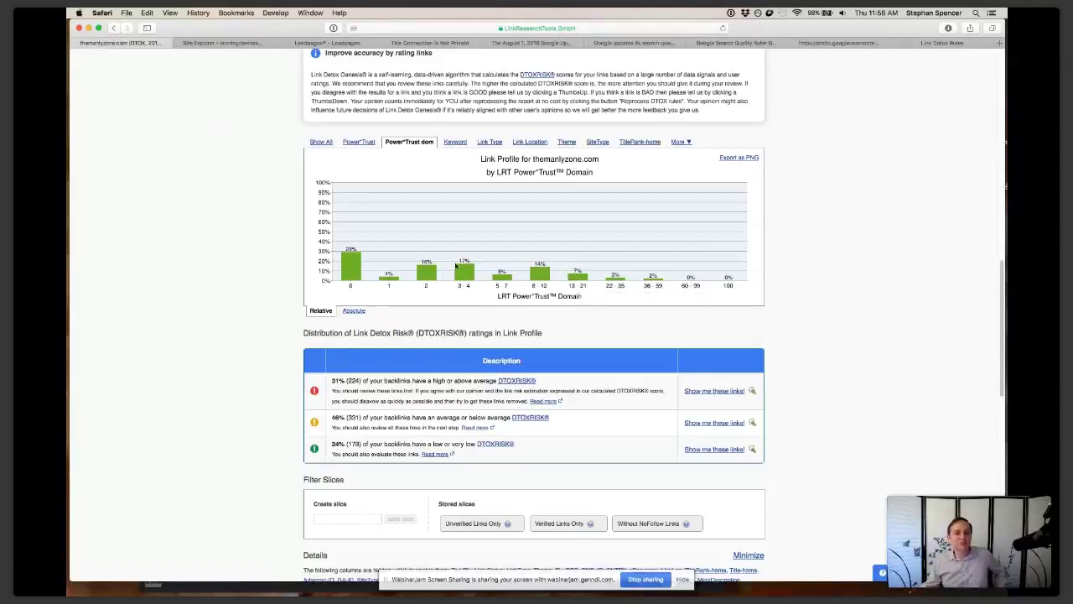
click(455, 143)
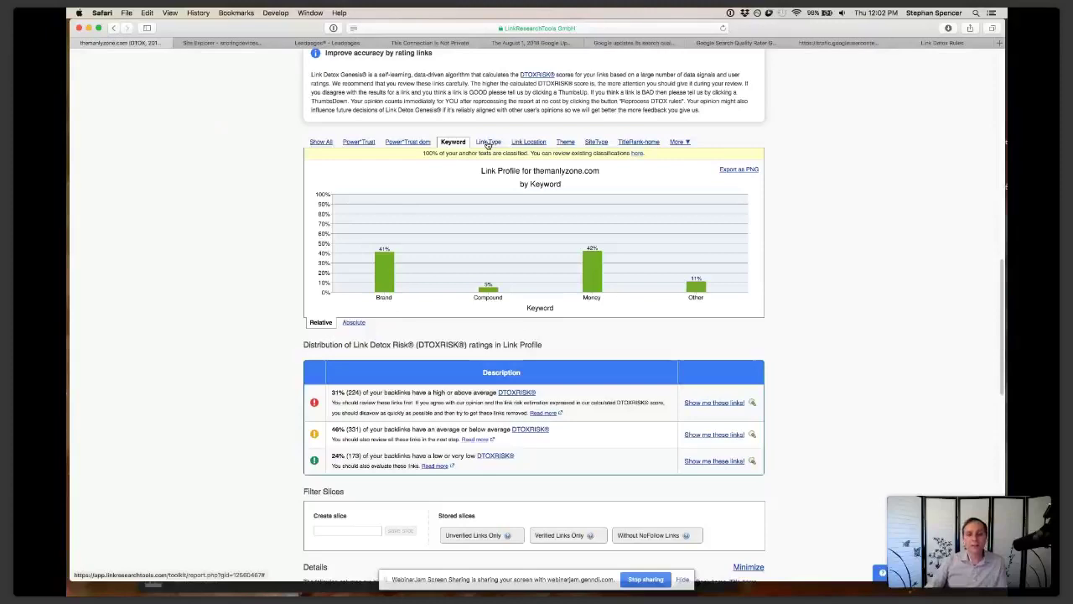
click(488, 142)
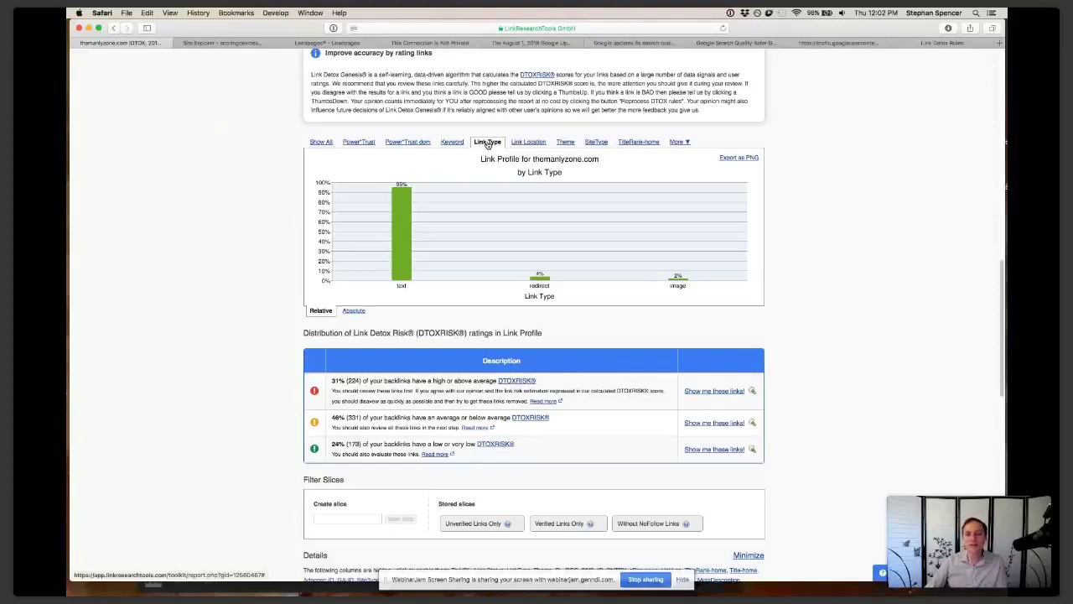
click(521, 144)
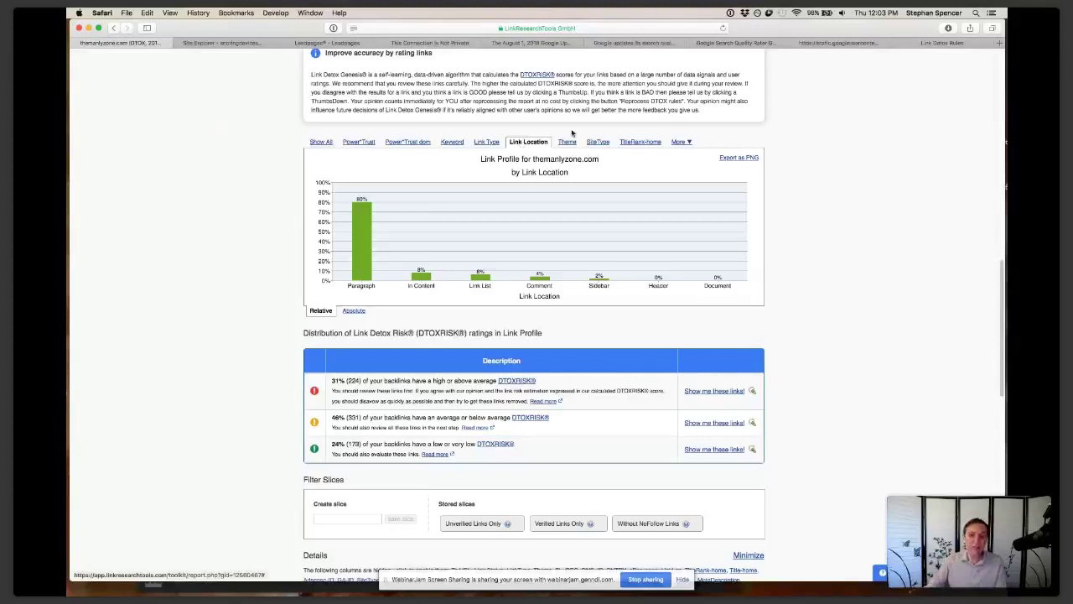
- View the link profile charts by Theme, SiteType and TitleRank-home, and check which further breakdowns are available
click(567, 142)
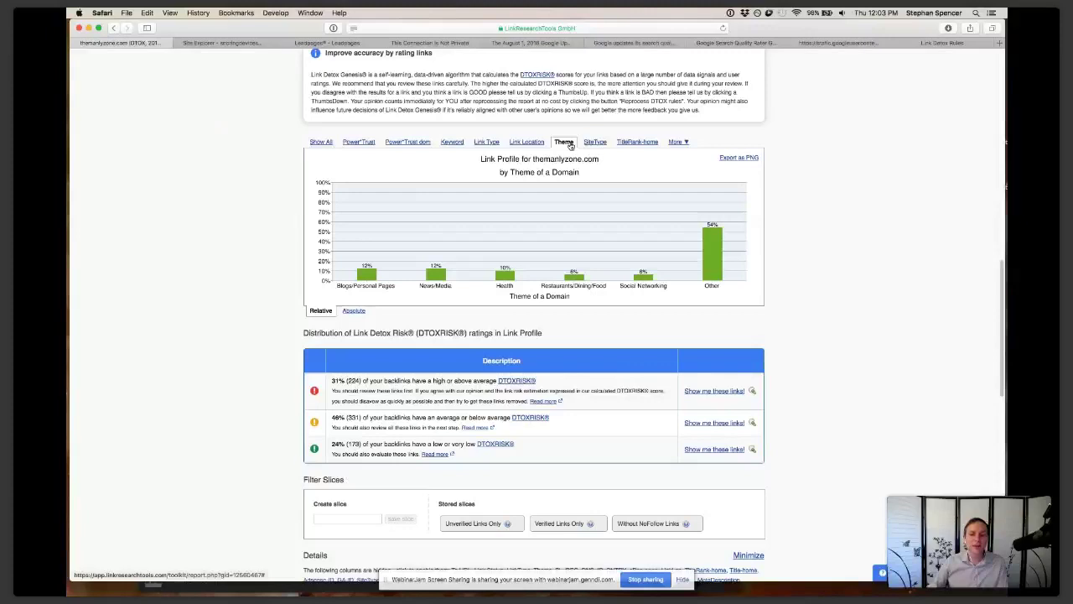
click(595, 141)
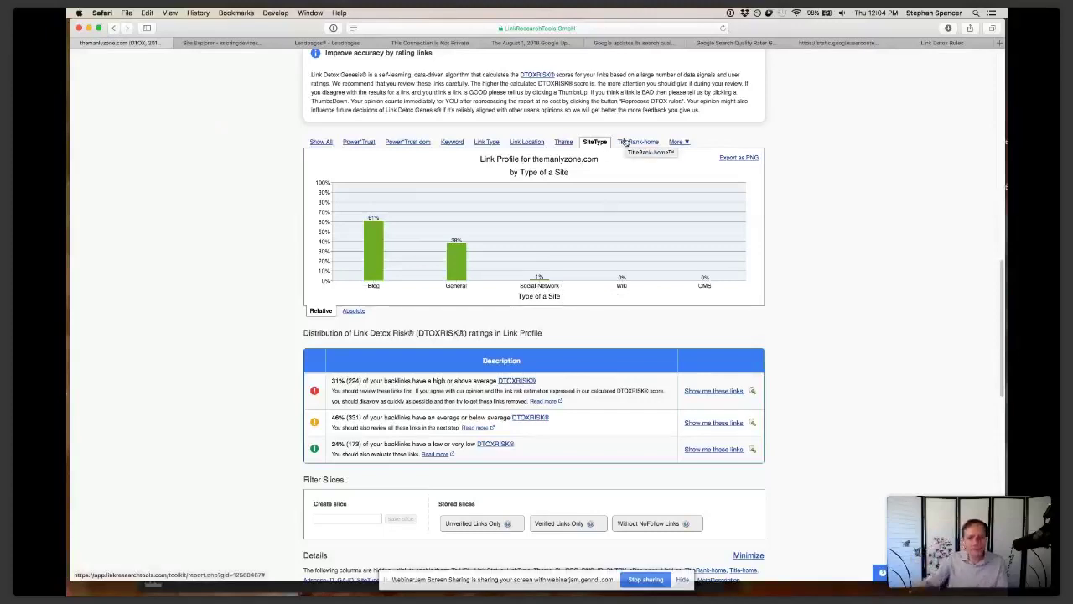
click(627, 143)
click(678, 143)
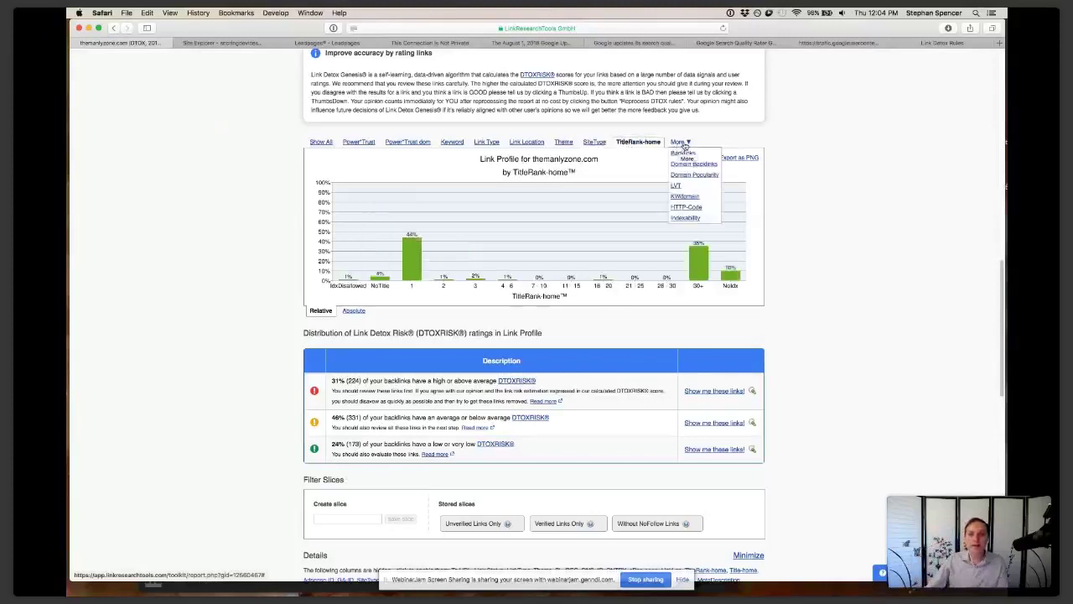
click(687, 145)
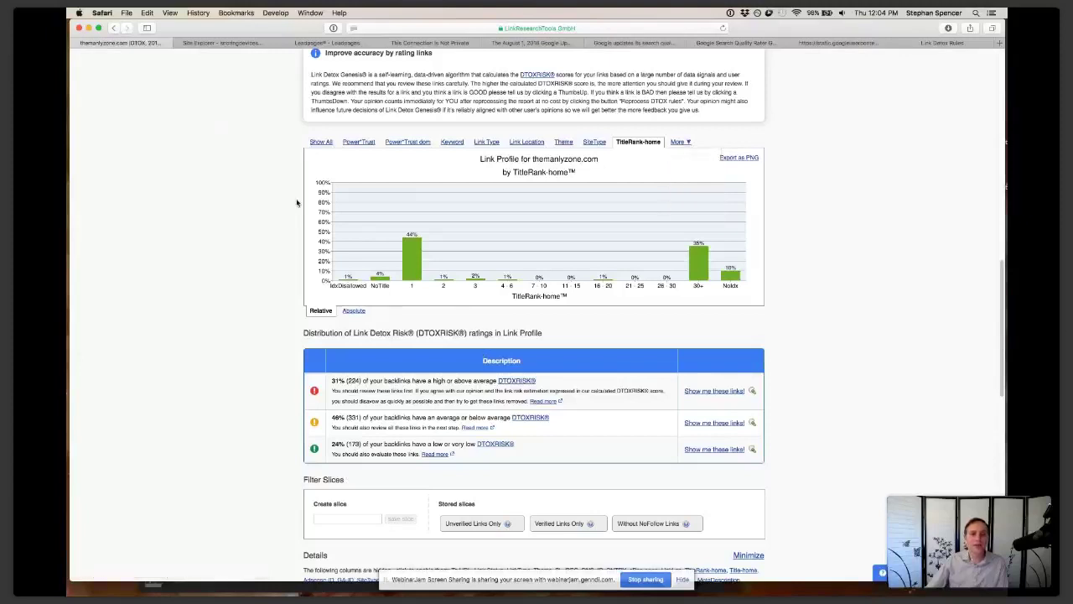
- Review the DTOXRISK ratings distribution, then the Domain DTOXRISK gauge and Power*Trust summary for themanlyzone.com
scroll(297, 202, up, 1)
scroll(296, 202, up, 3)
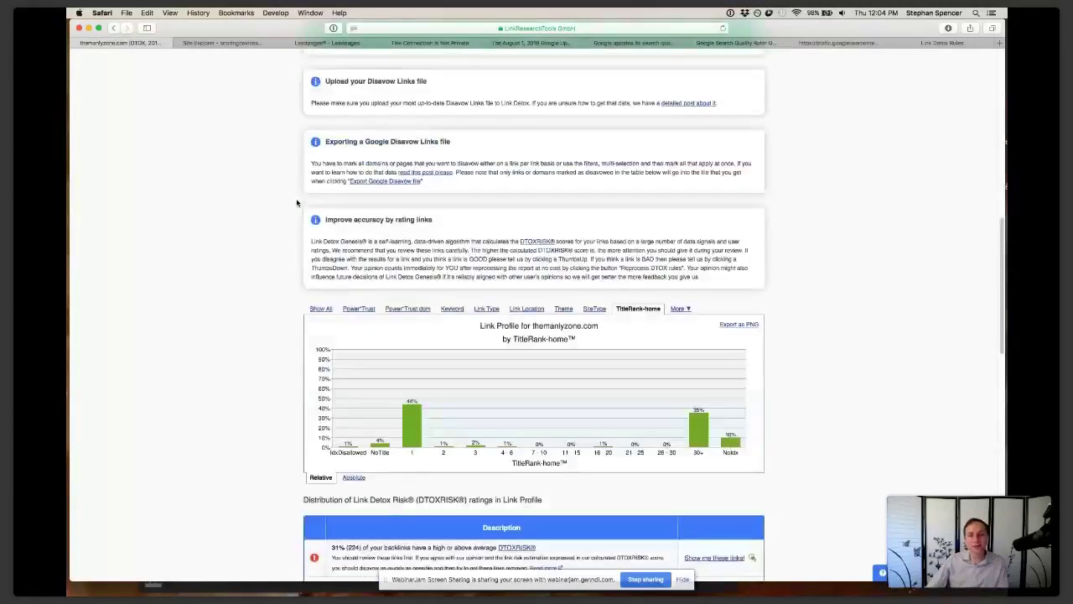
scroll(297, 202, down, 5)
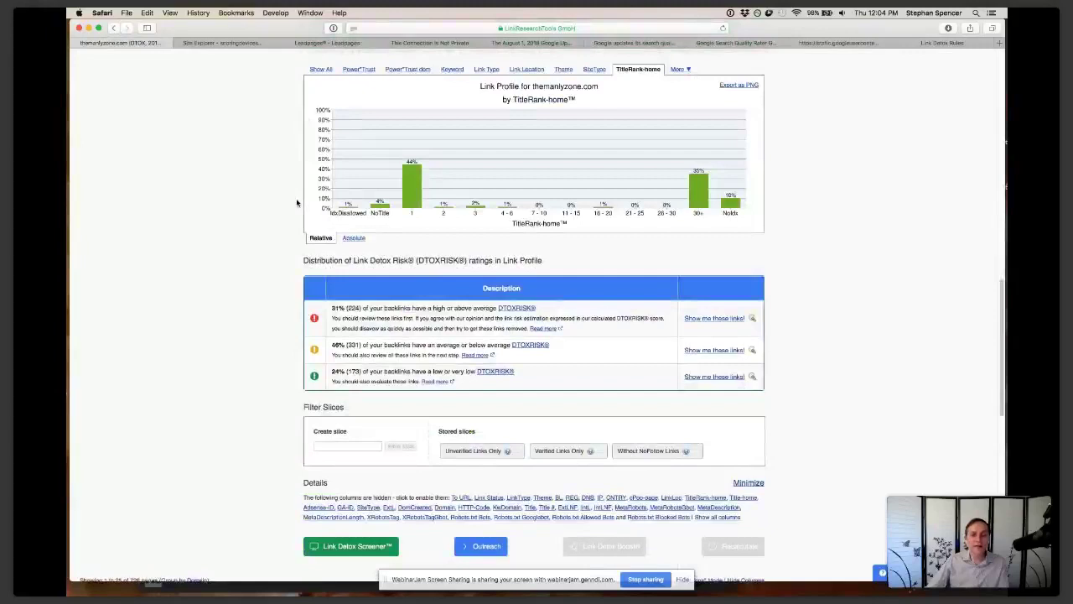
scroll(297, 202, up, 1)
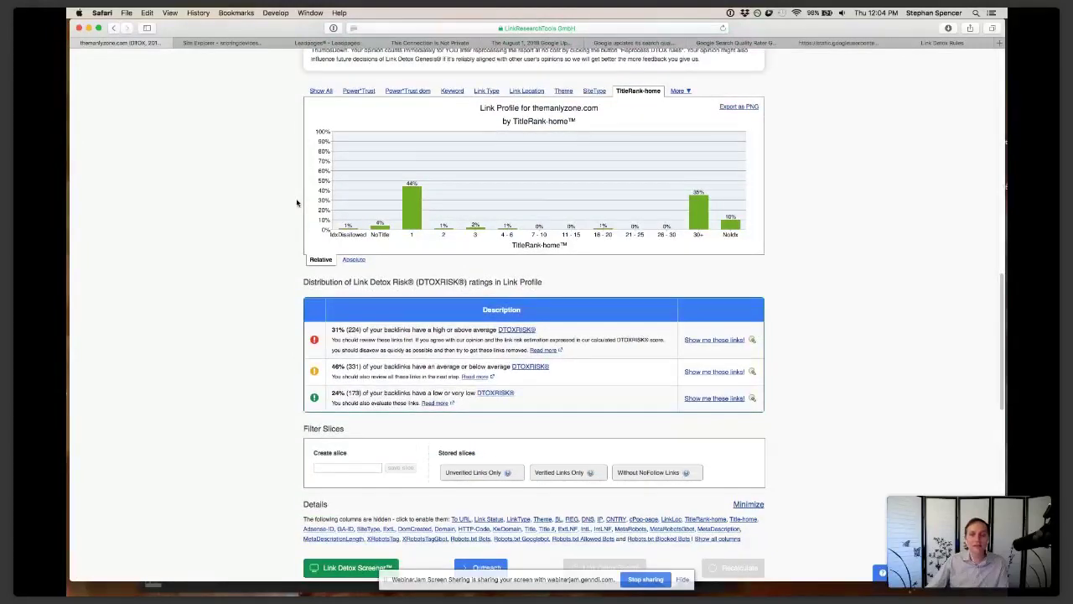
scroll(296, 202, up, 10)
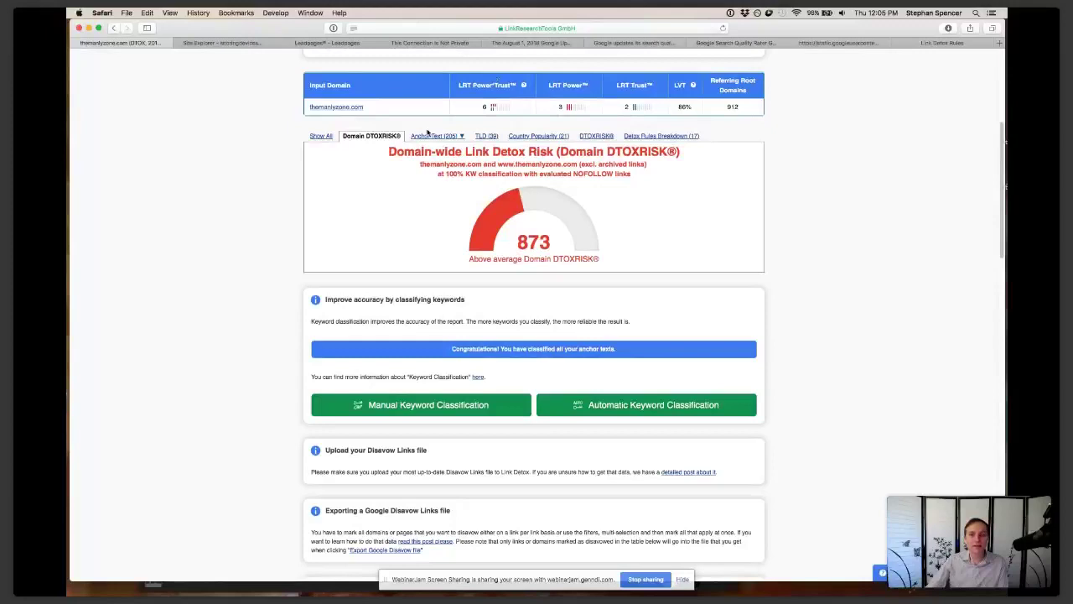
scroll(428, 132, up, 2)
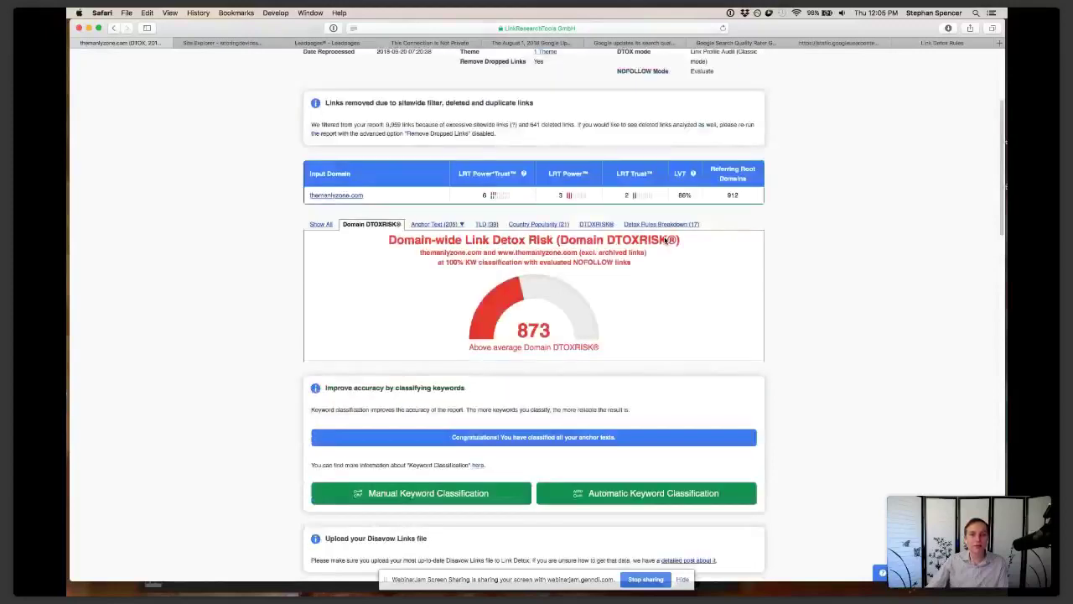
scroll(666, 240, down, 2)
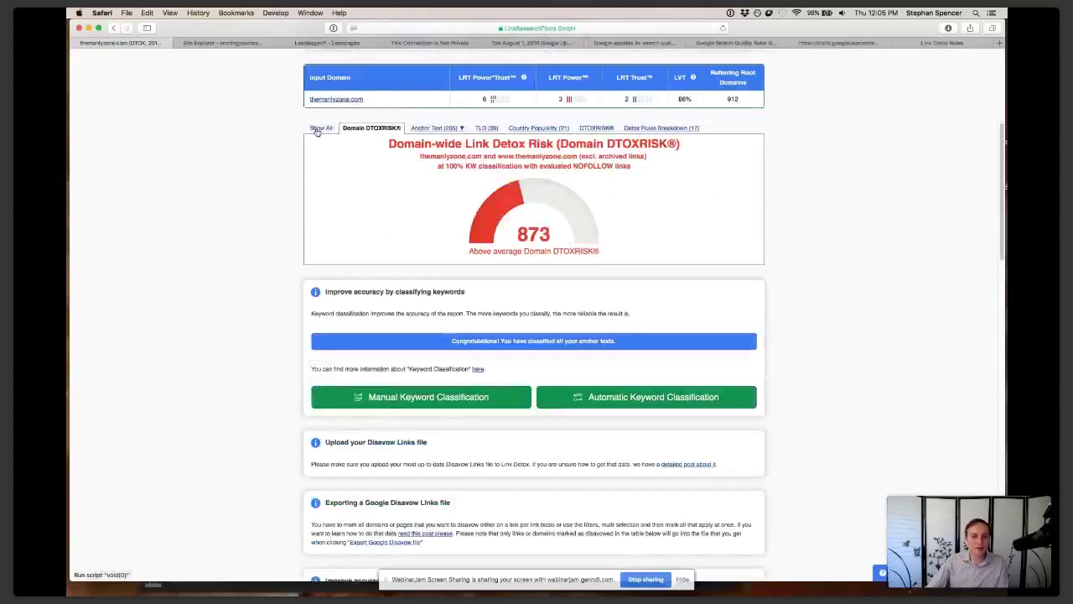
- Show all domain-level breakdowns together and examine the anchor text charts by Power and Trust
scroll(530, 269, down, 2)
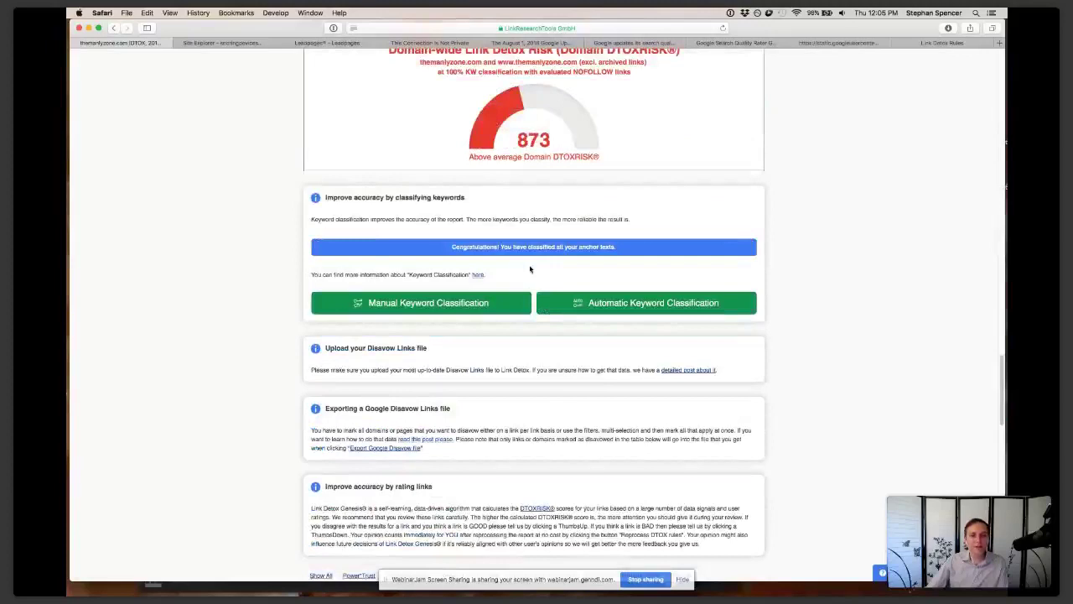
scroll(530, 269, up, 10)
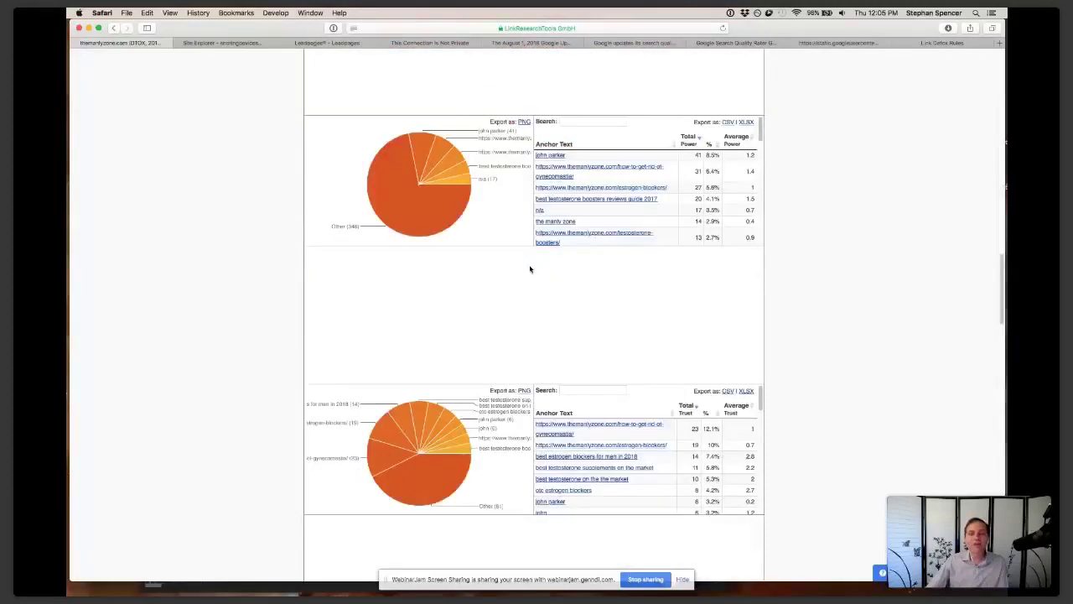
scroll(530, 269, up, 1)
scroll(529, 269, up, 2)
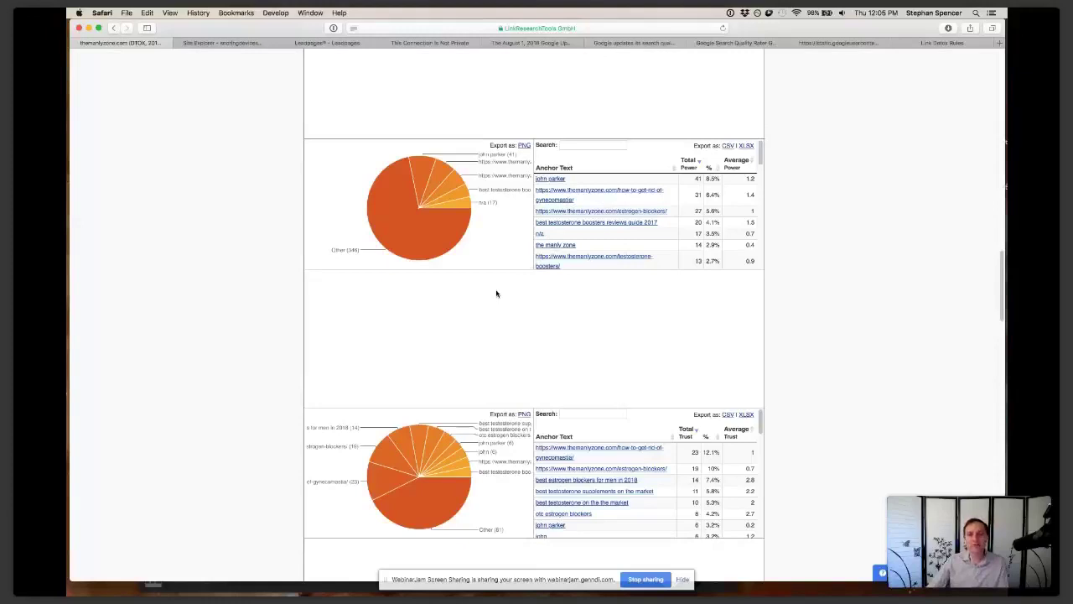
scroll(496, 294, up, 1)
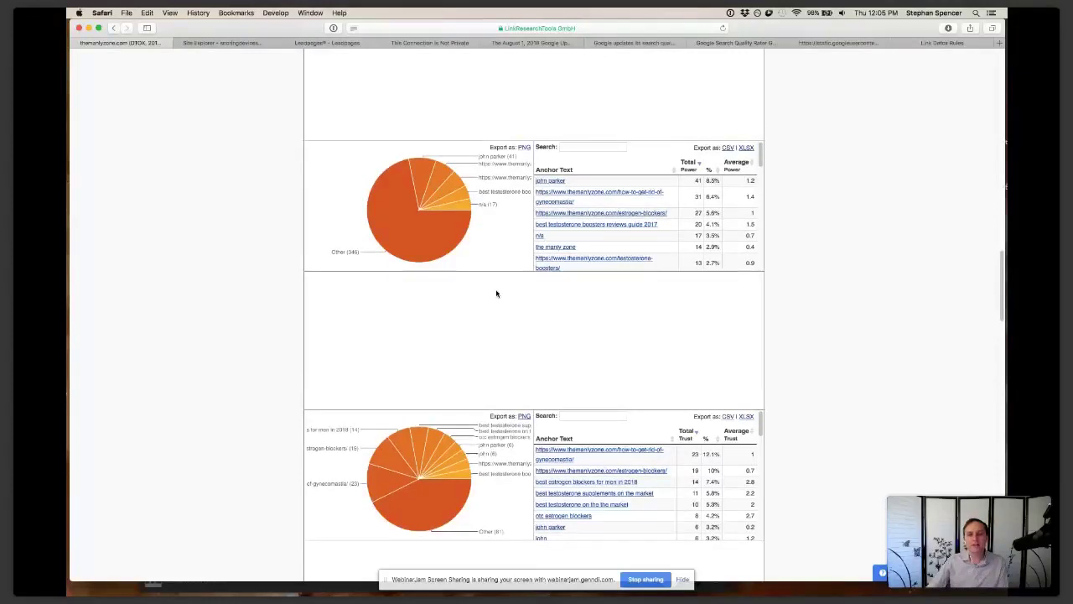
- Examine the anchor text pie chart and table by total and average Power*Trust
scroll(496, 293, up, 5)
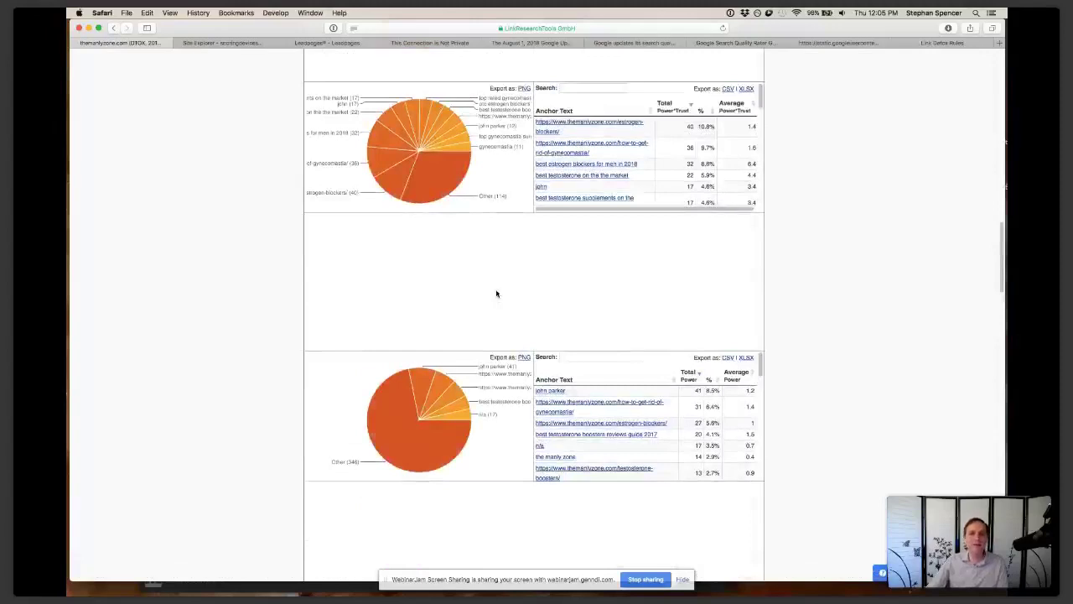
scroll(497, 293, up, 3)
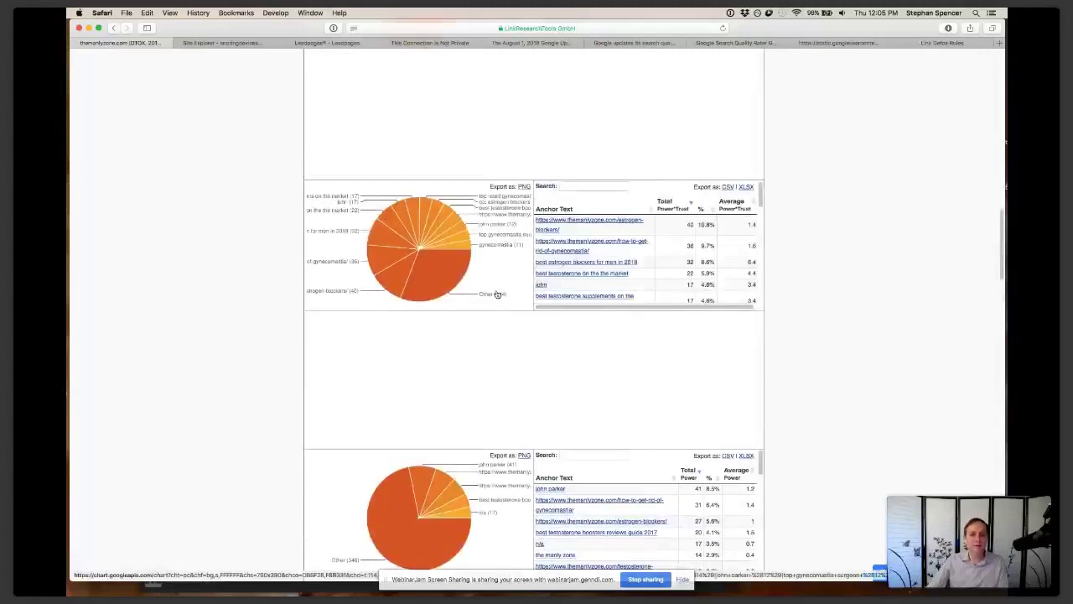
scroll(496, 294, up, 2)
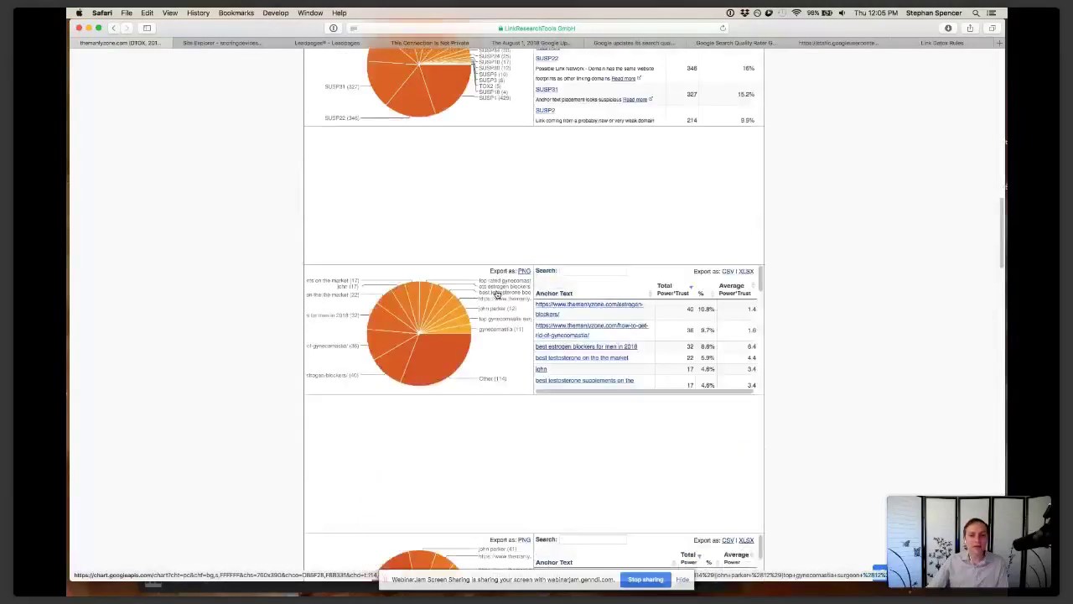
scroll(497, 294, down, 2)
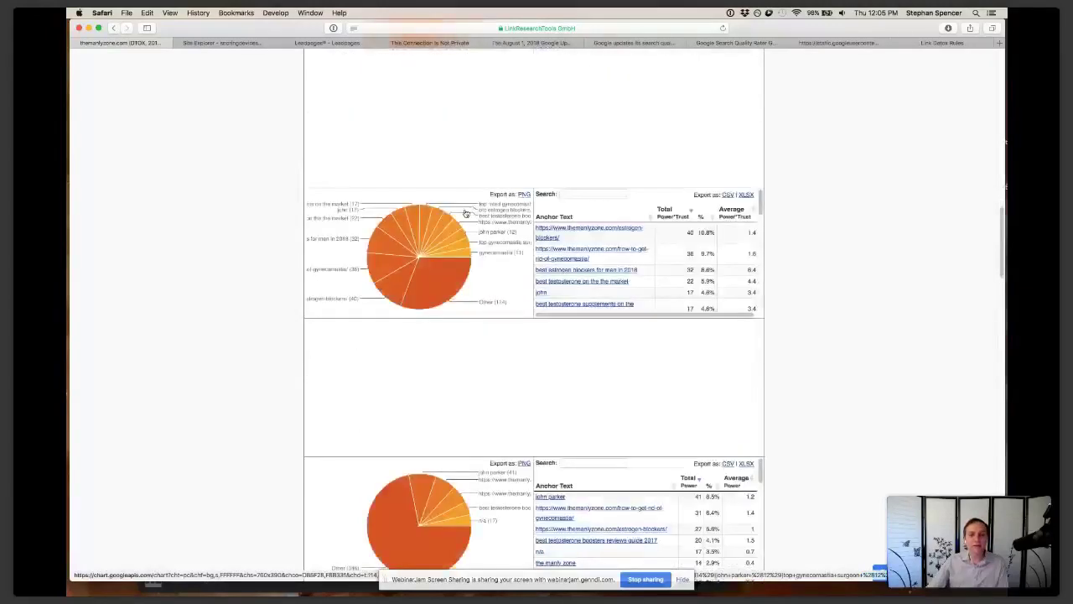
scroll(466, 214, up, 2)
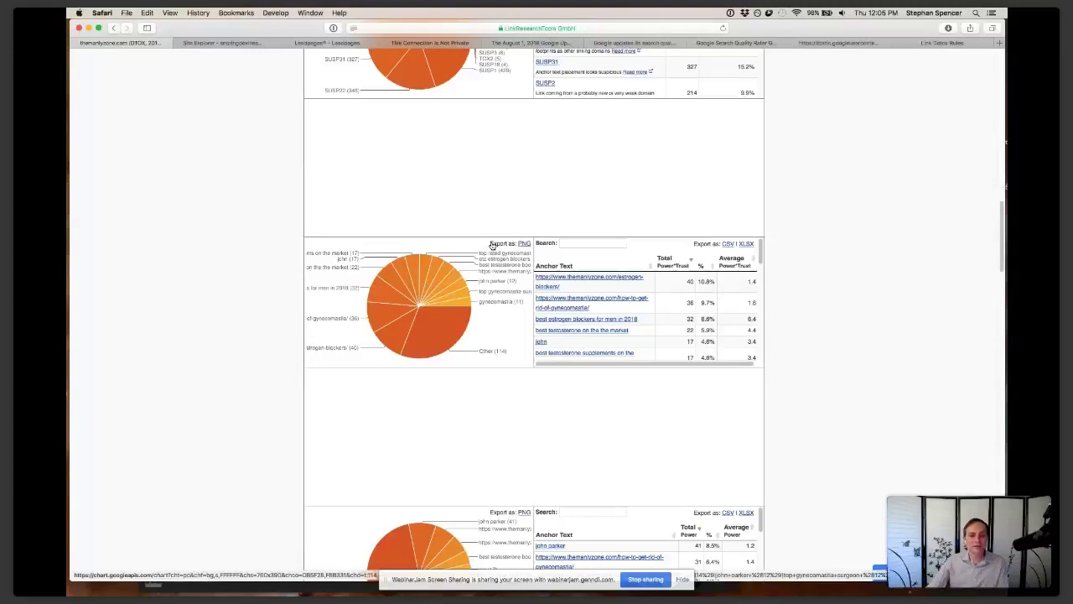
scroll(464, 495, up, 2)
scroll(464, 495, down, 1)
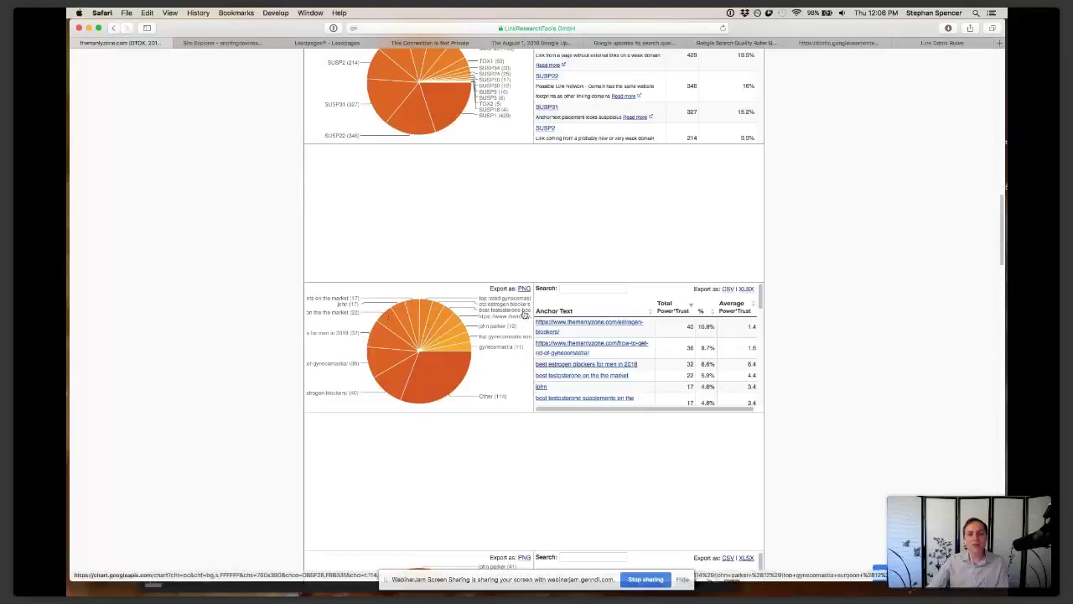
- Review the detox rules, DTOXRISK, country, TLD and anchor text link breakdowns, ending at the report information
scroll(563, 237, up, 2)
scroll(563, 237, up, 2)
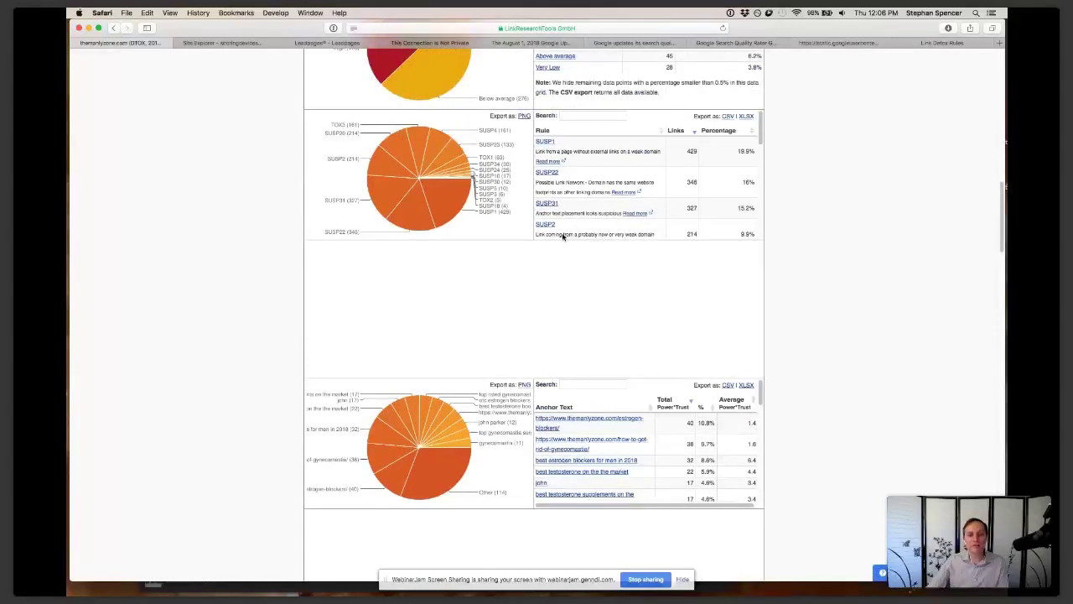
scroll(563, 238, up, 19)
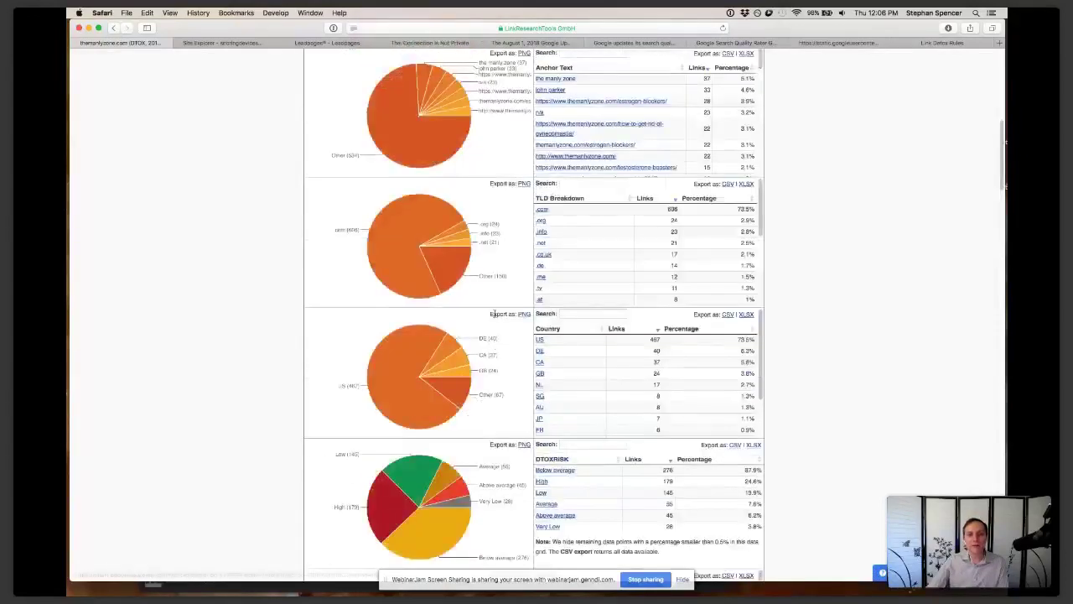
scroll(493, 314, up, 4)
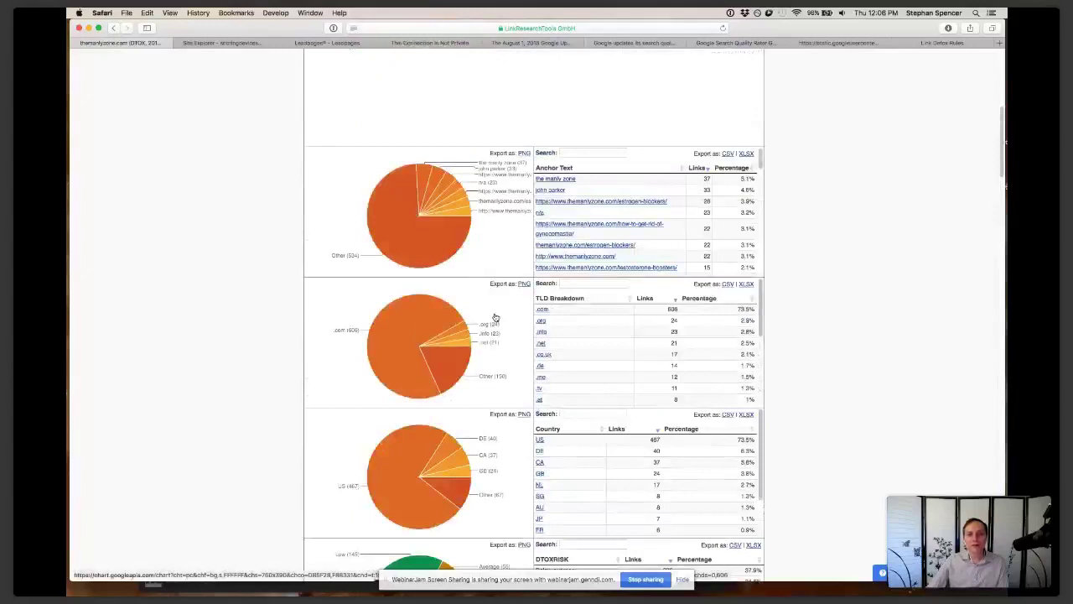
scroll(827, 311, up, 12)
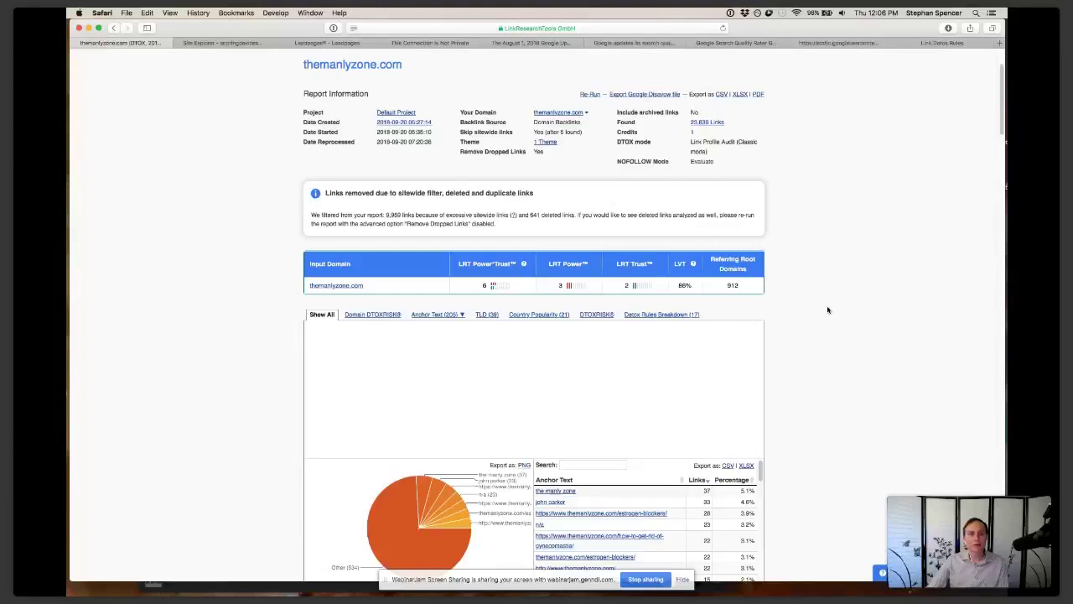
scroll(828, 310, up, 3)
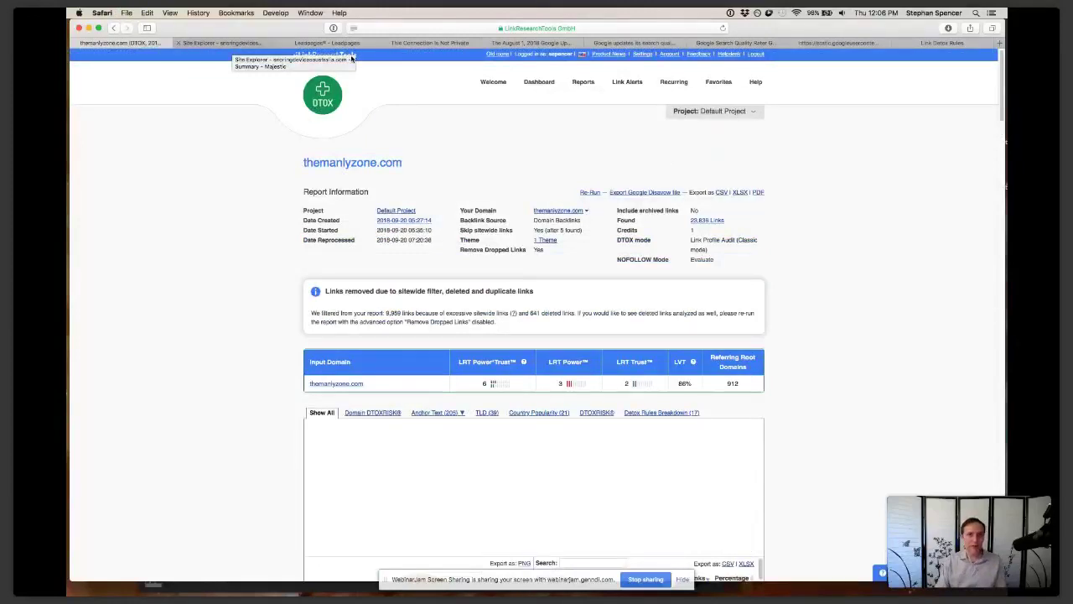
- Open Majestic in a new browser tab and look up themanlyzone.com as a root domain in Site Explorer
key(super+t)
text(majestic)
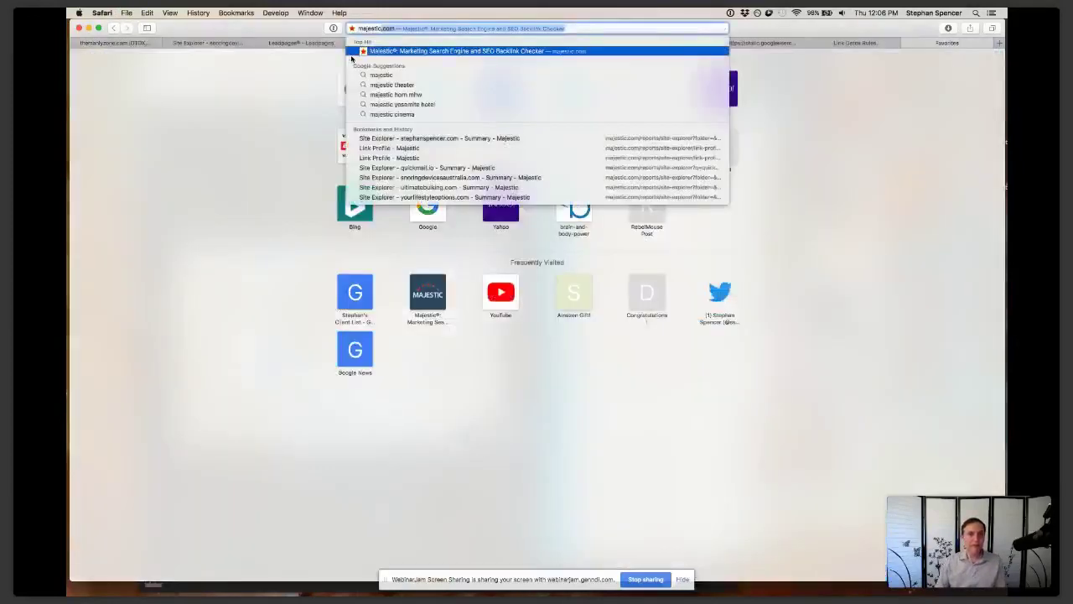
key(Return)
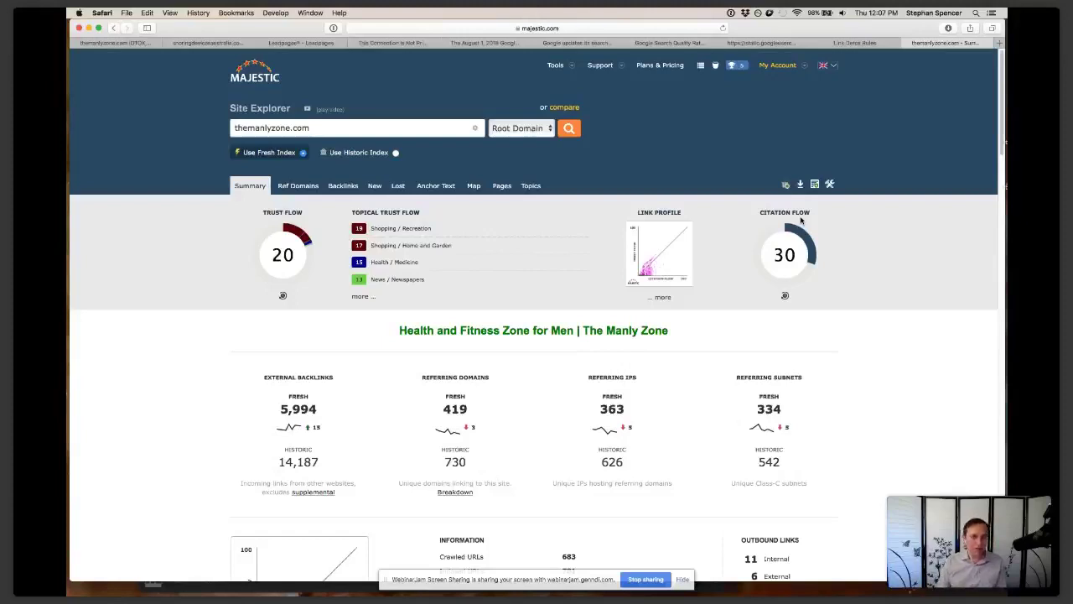
- Search Google for "pagerank mountain graph" in a new tab and open the "Google PageRank Explained" image from the image results
key(super+t)
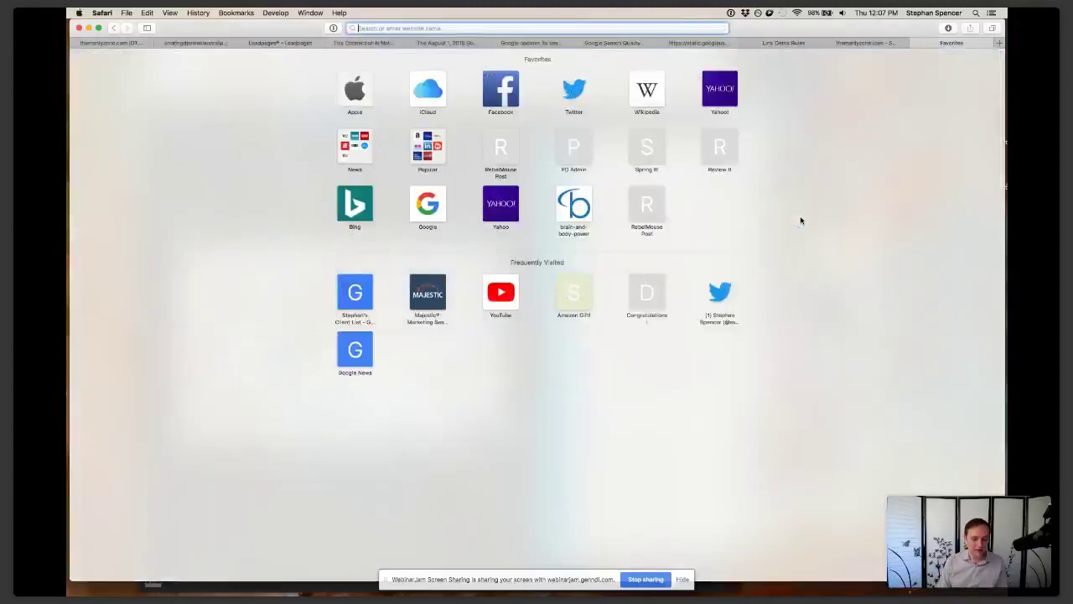
text(g)
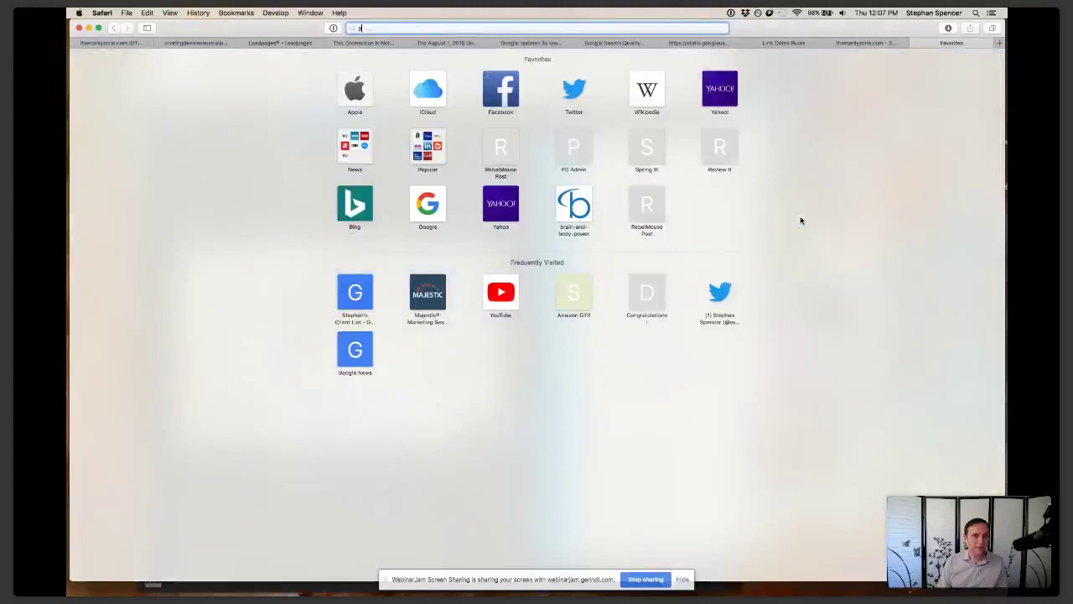
text(agerank)
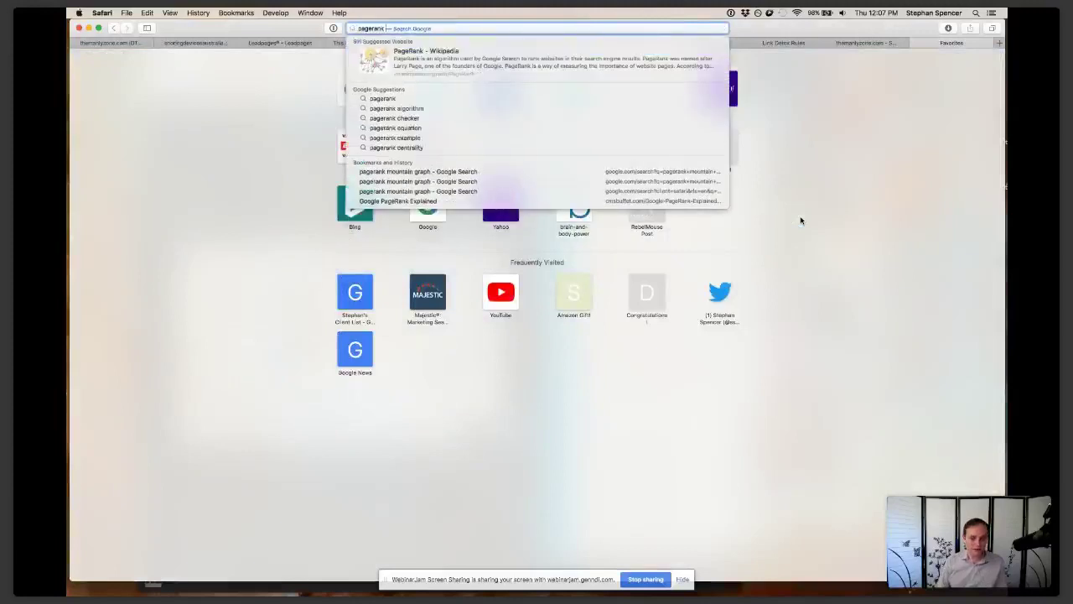
text( mount)
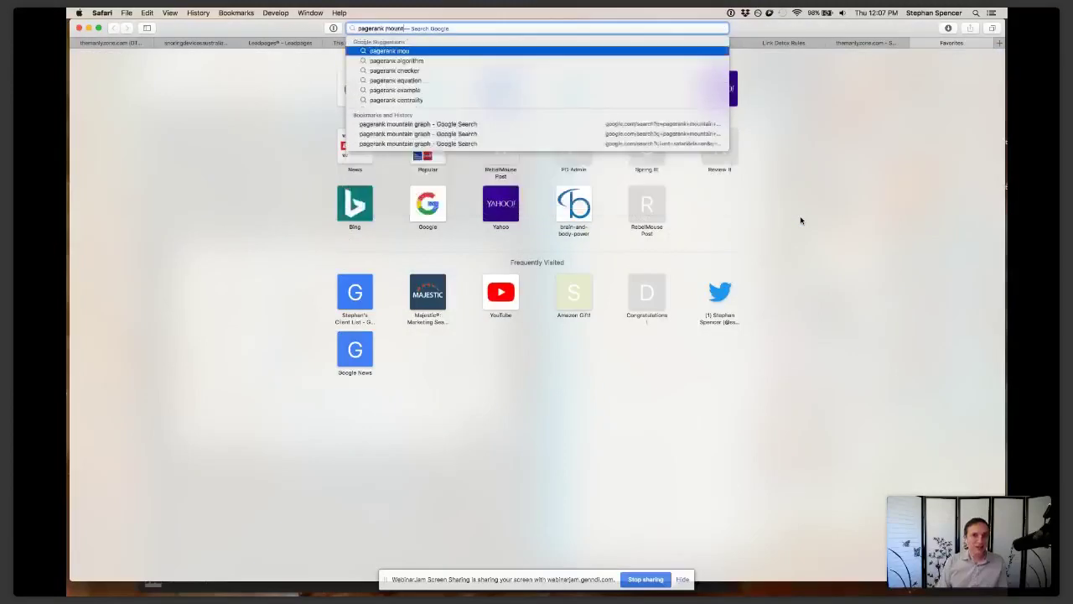
text(ain graph)
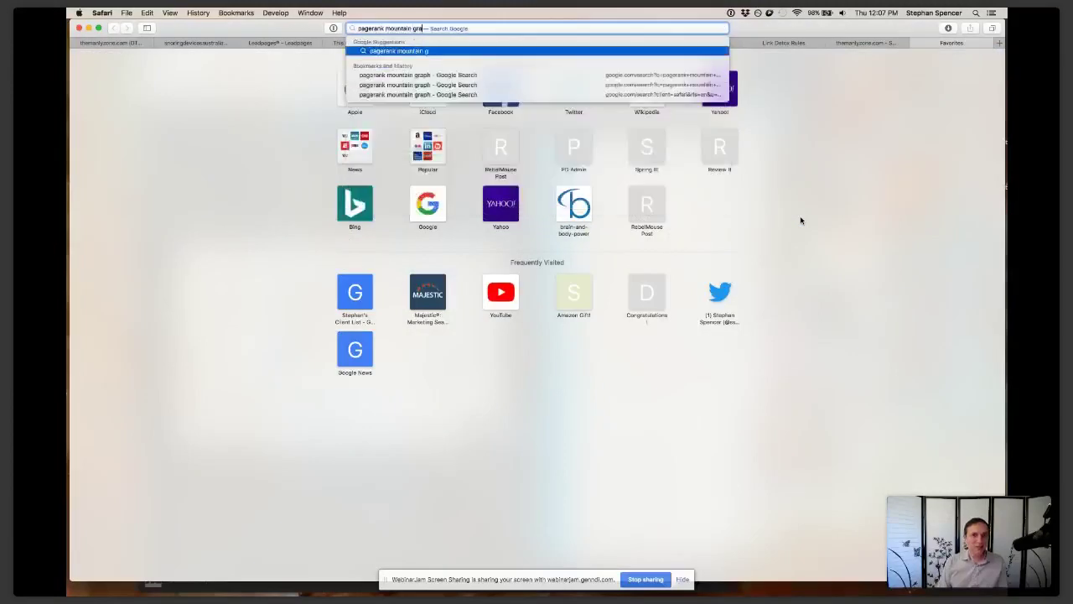
key(Return)
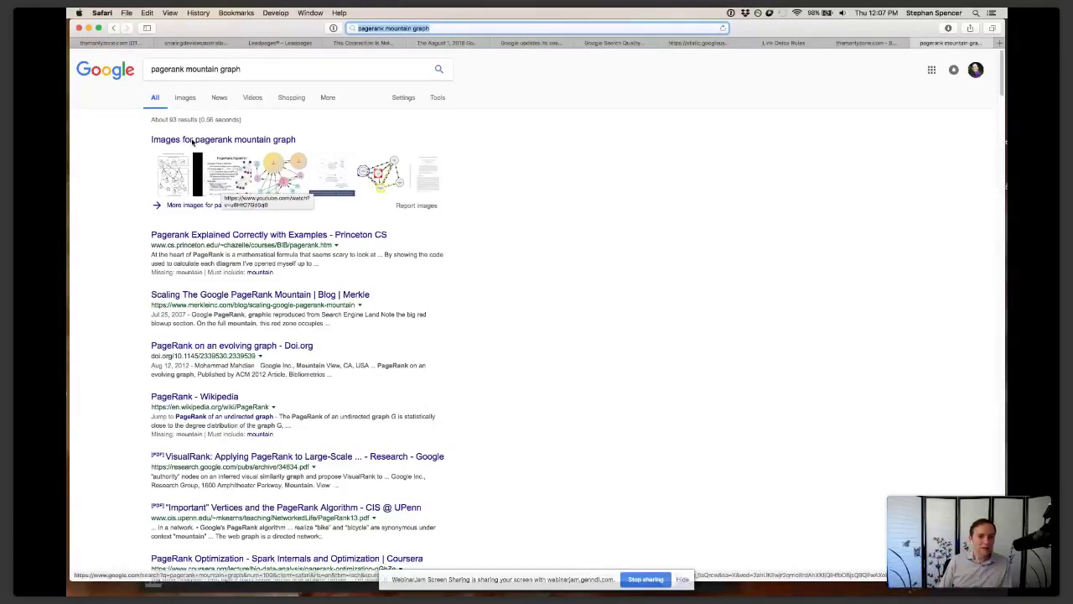
click(192, 141)
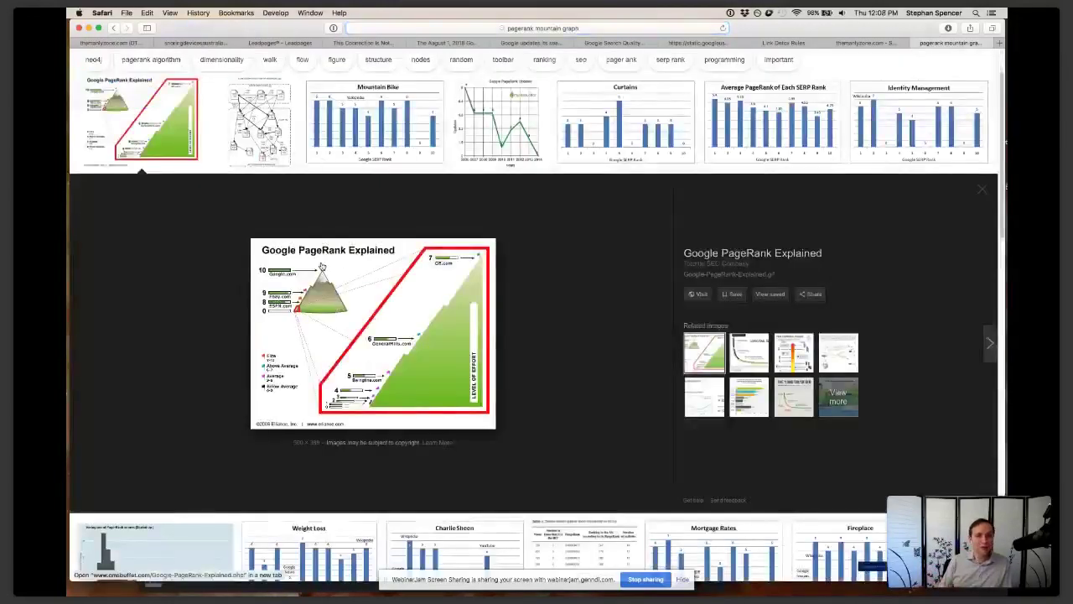